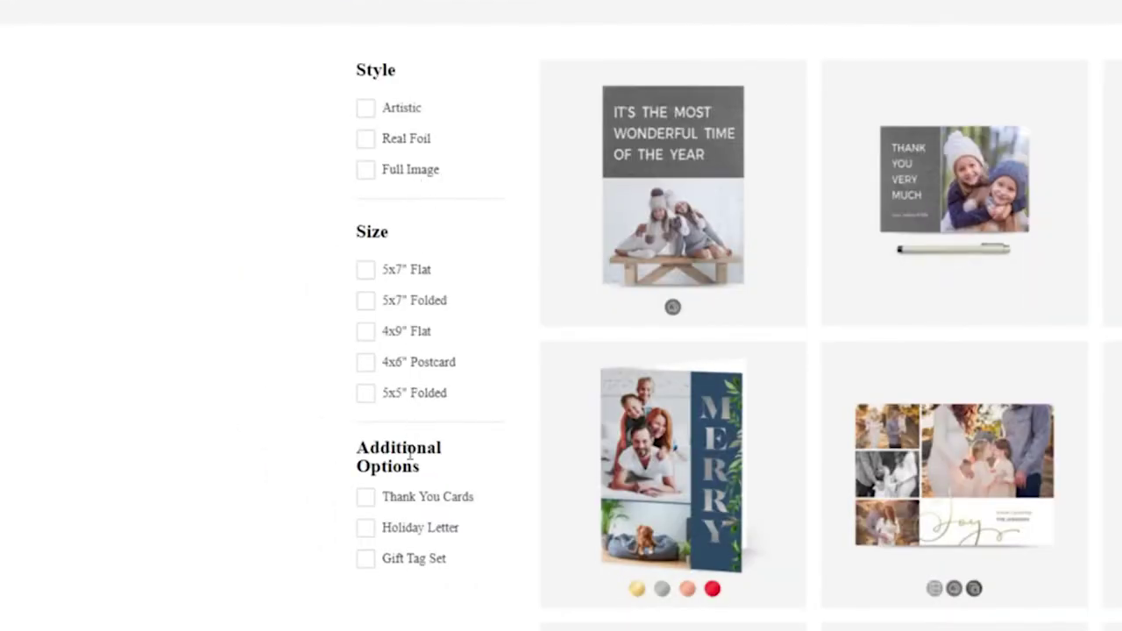
Step: Browse holiday cards by toggling the Artistic, Full Image and Real Foil style filters
click(242, 215)
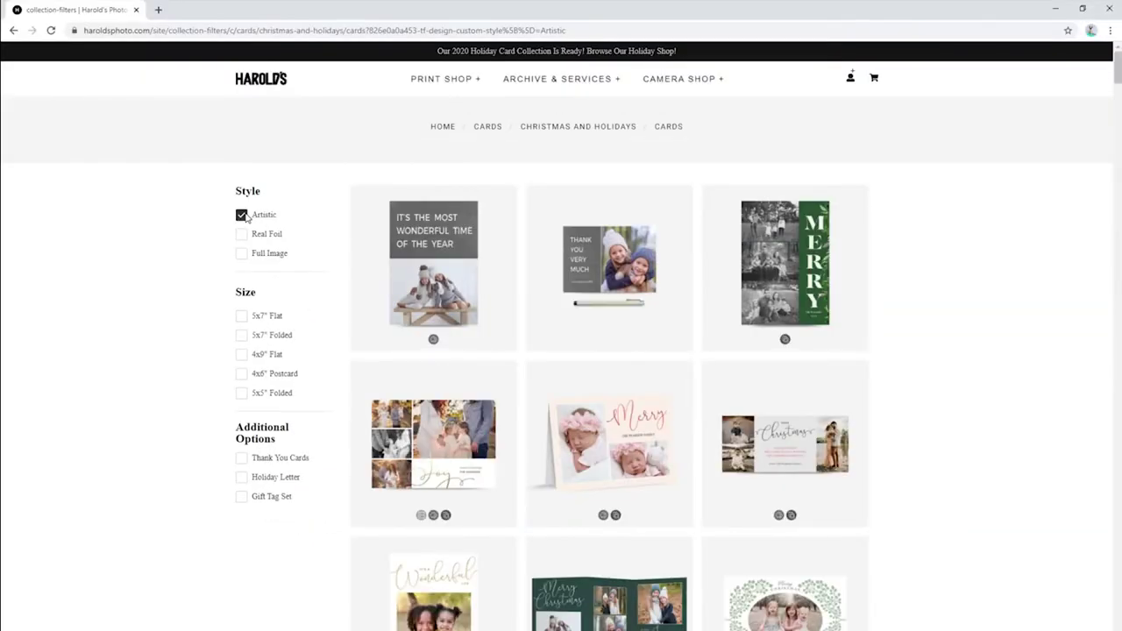
click(242, 215)
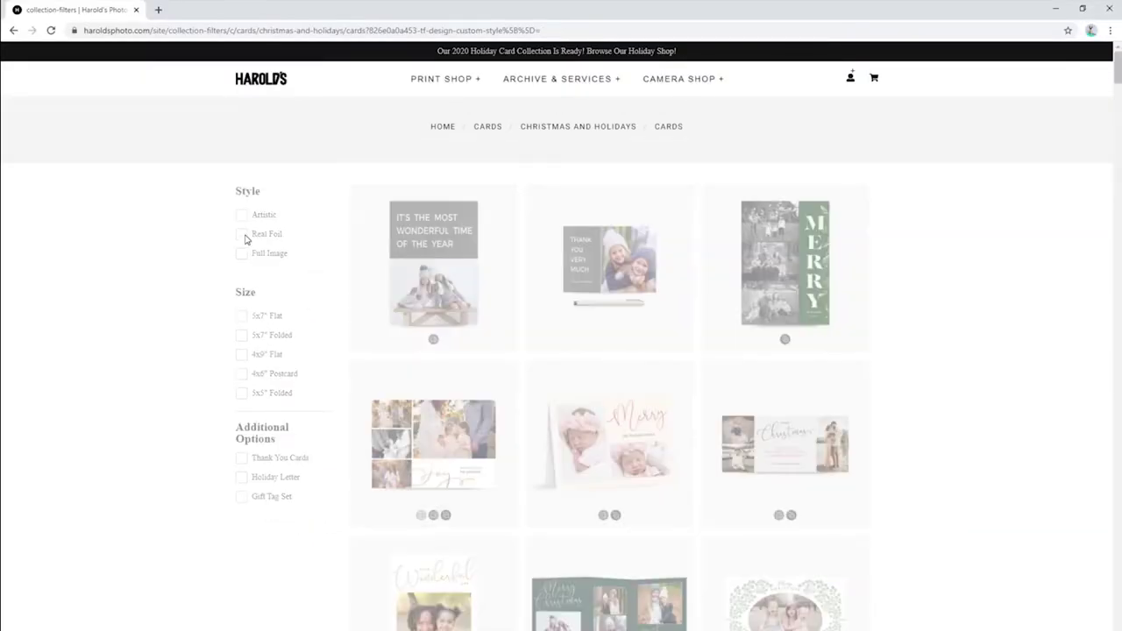
click(242, 253)
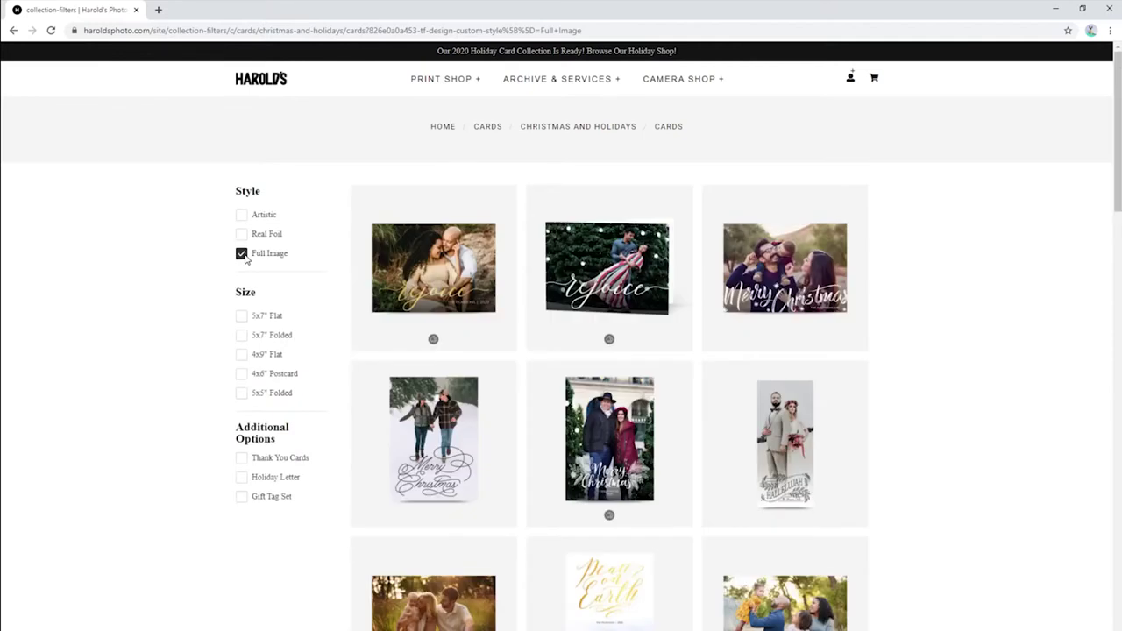
click(242, 234)
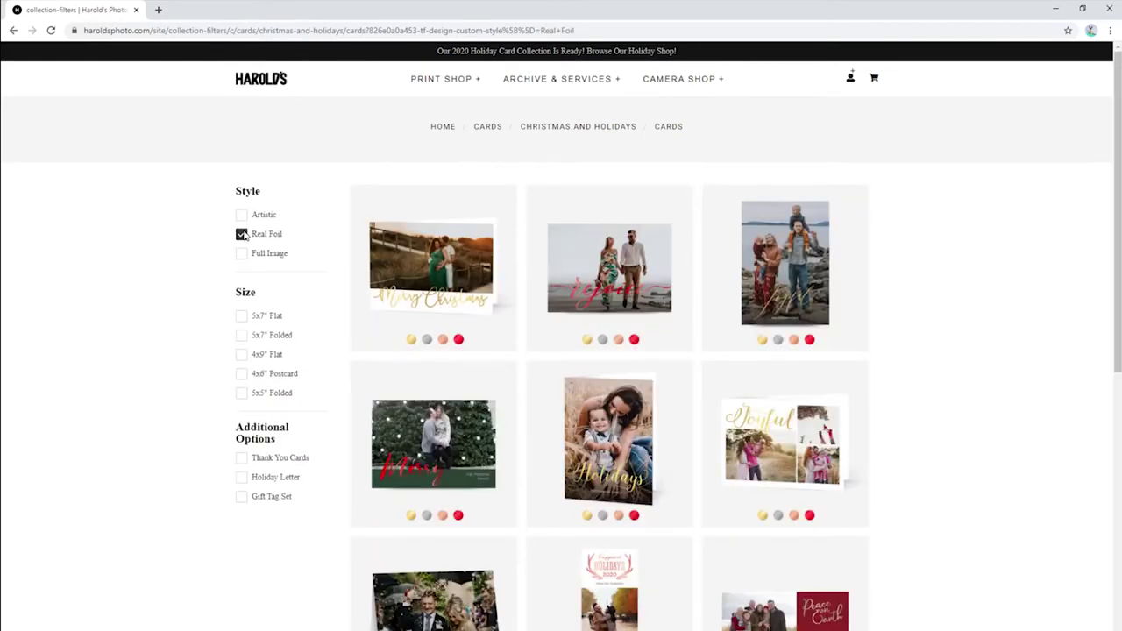
click(242, 234)
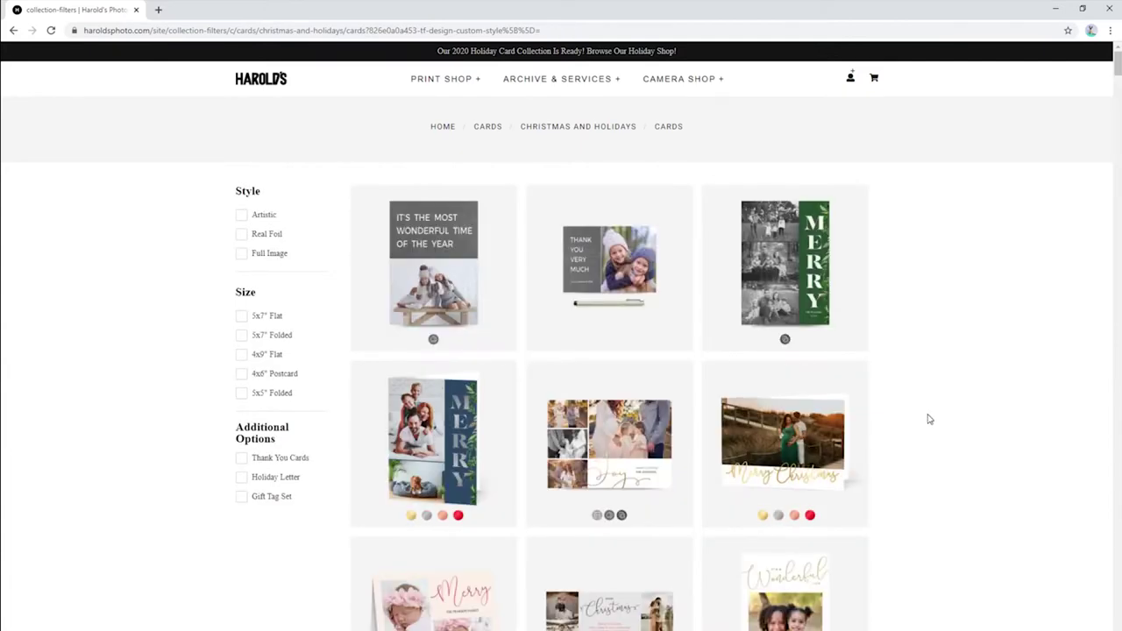
scroll(929, 419, down, 1)
scroll(929, 421, down, 2)
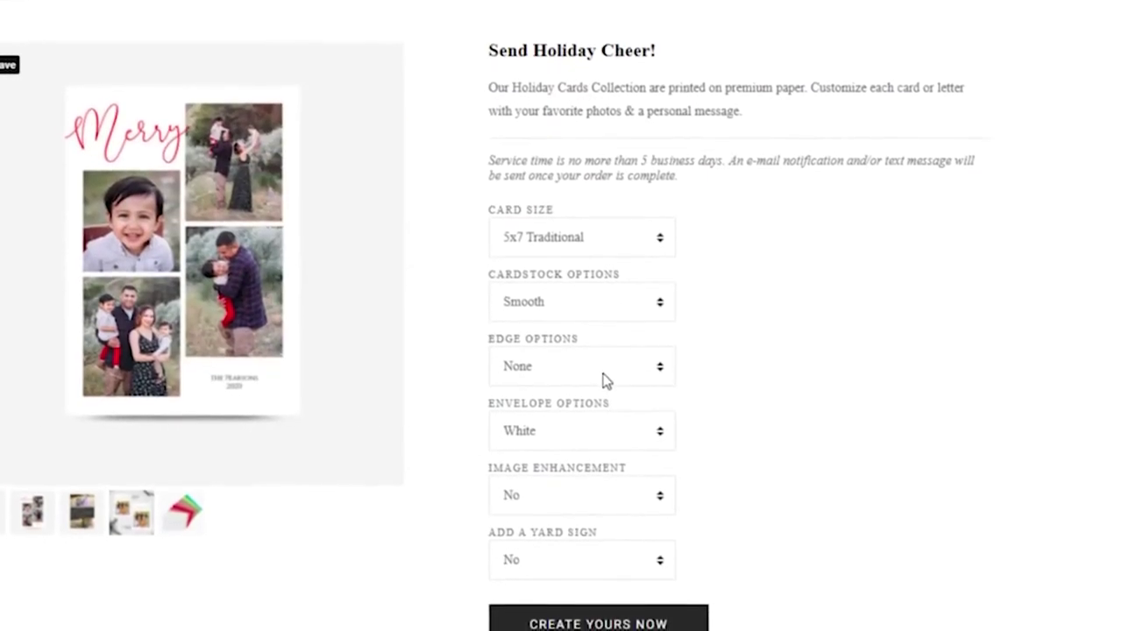
Step: Keep White envelopes and start customising the 5x7 Wonderful Life card
click(598, 419)
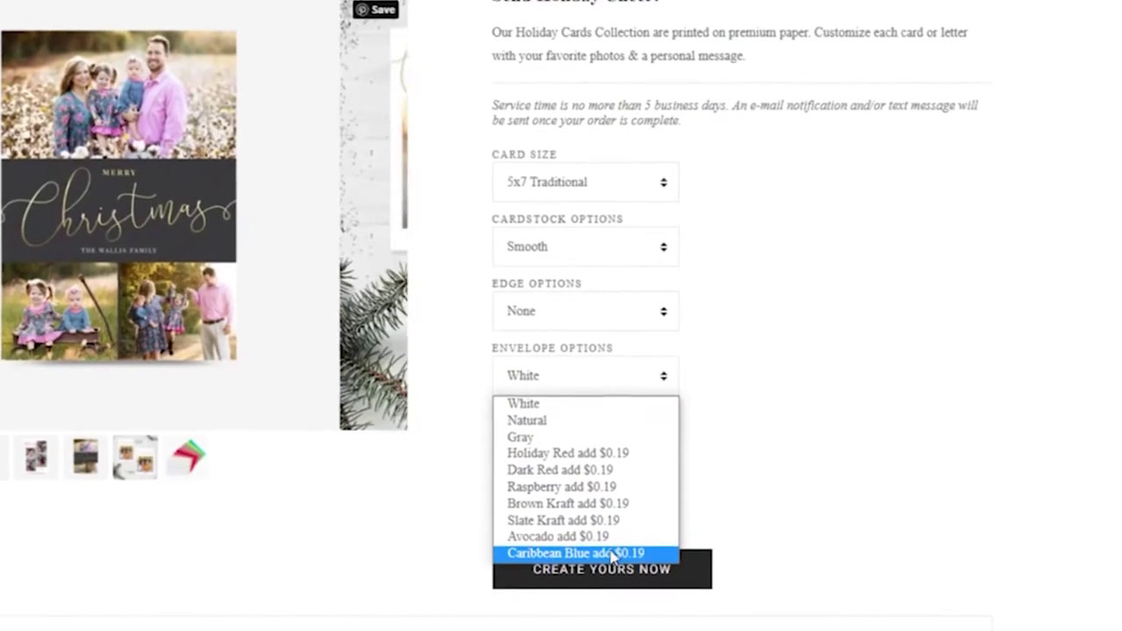
click(545, 378)
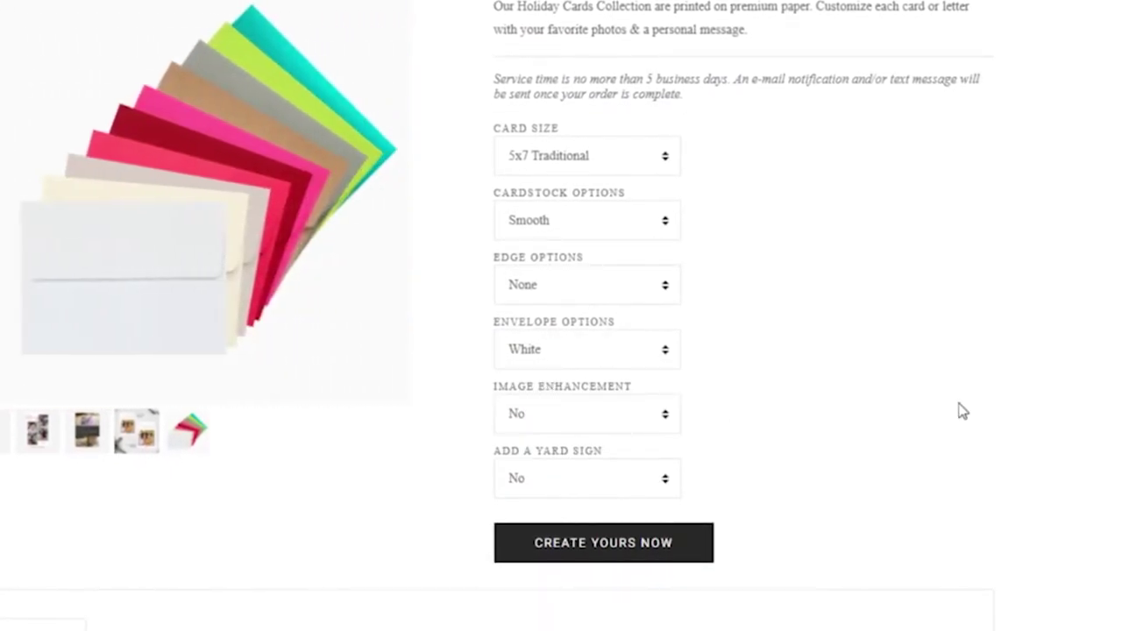
click(649, 430)
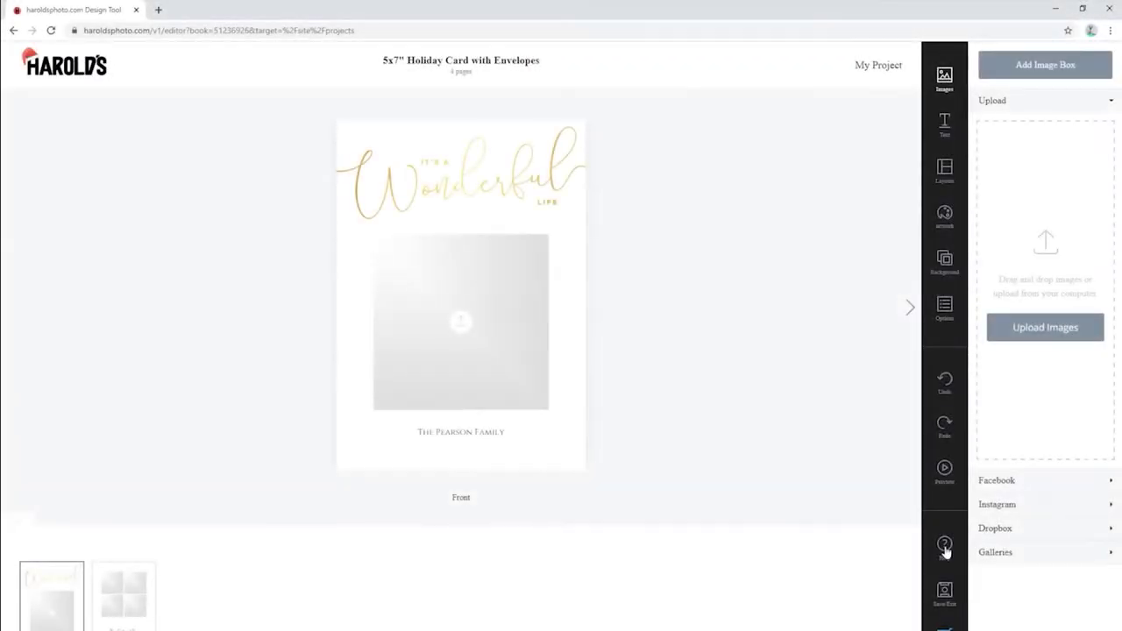
Step: Pick christmas_card.jpeg from order_files (D:) > christmas_cards > pictures for upload
click(1049, 336)
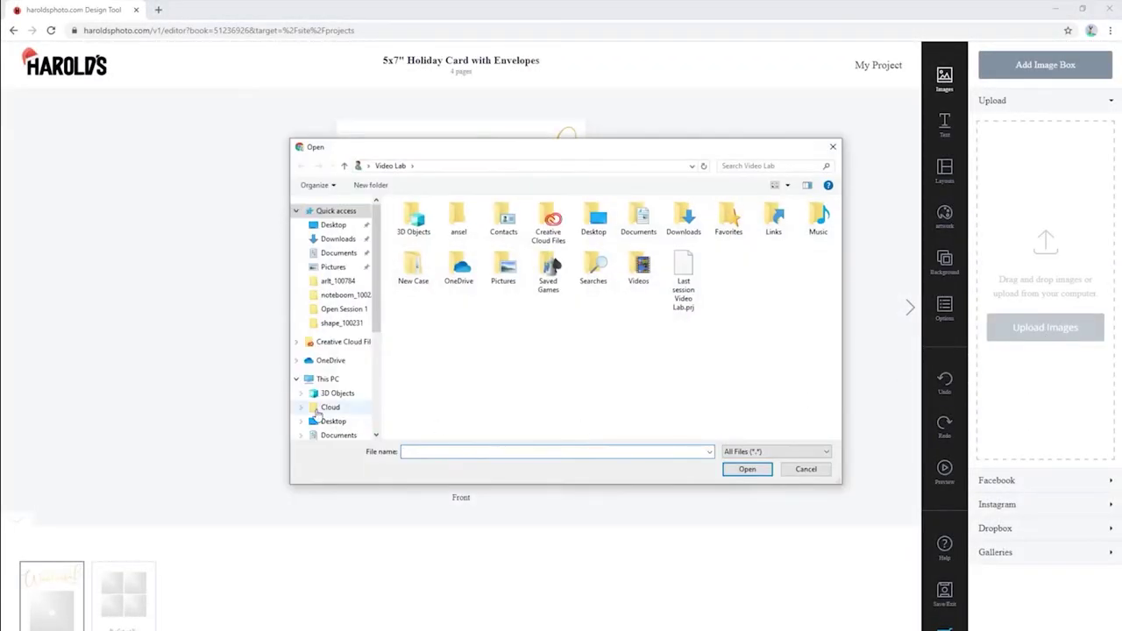
scroll(320, 412, down, 1)
scroll(317, 413, down, 1)
scroll(317, 414, down, 1)
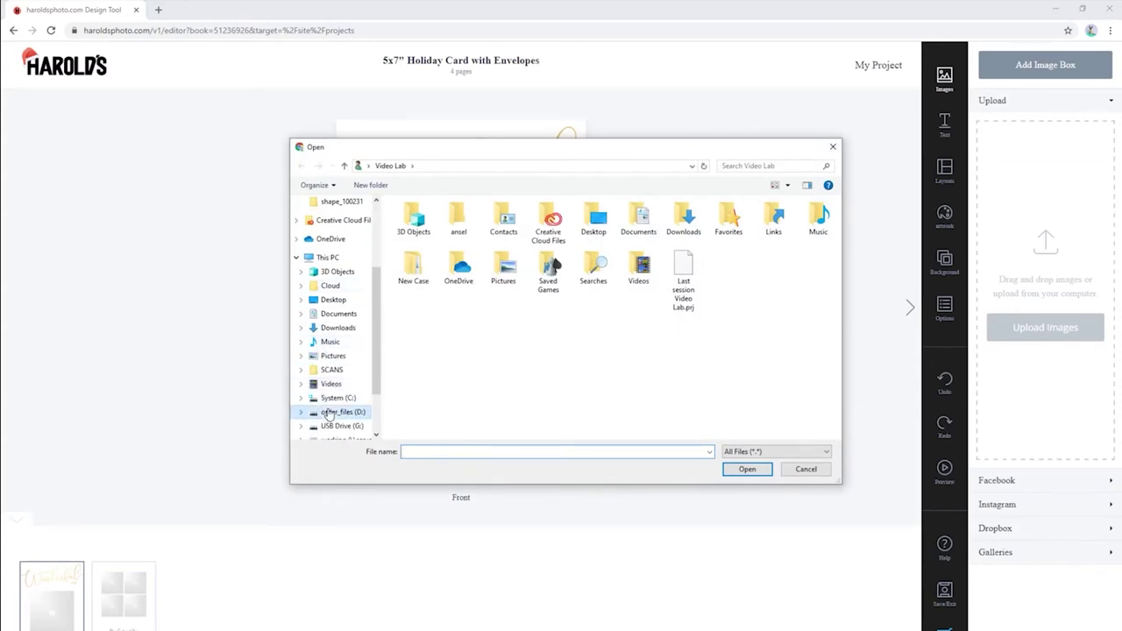
click(342, 411)
double_click(434, 220)
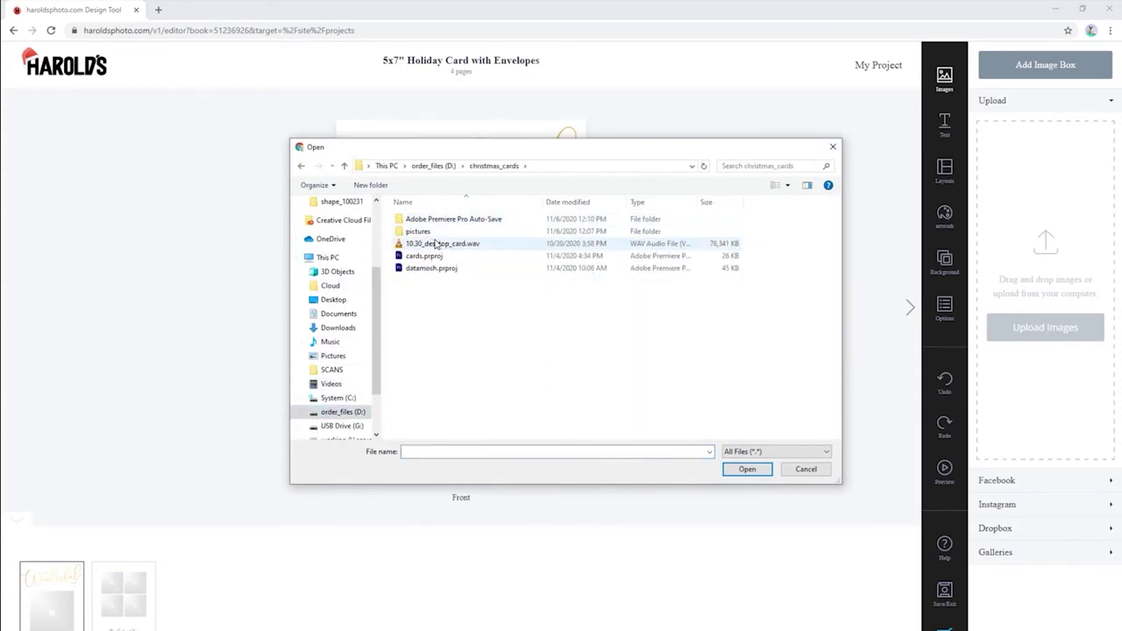
double_click(438, 233)
ctrl+click(440, 236)
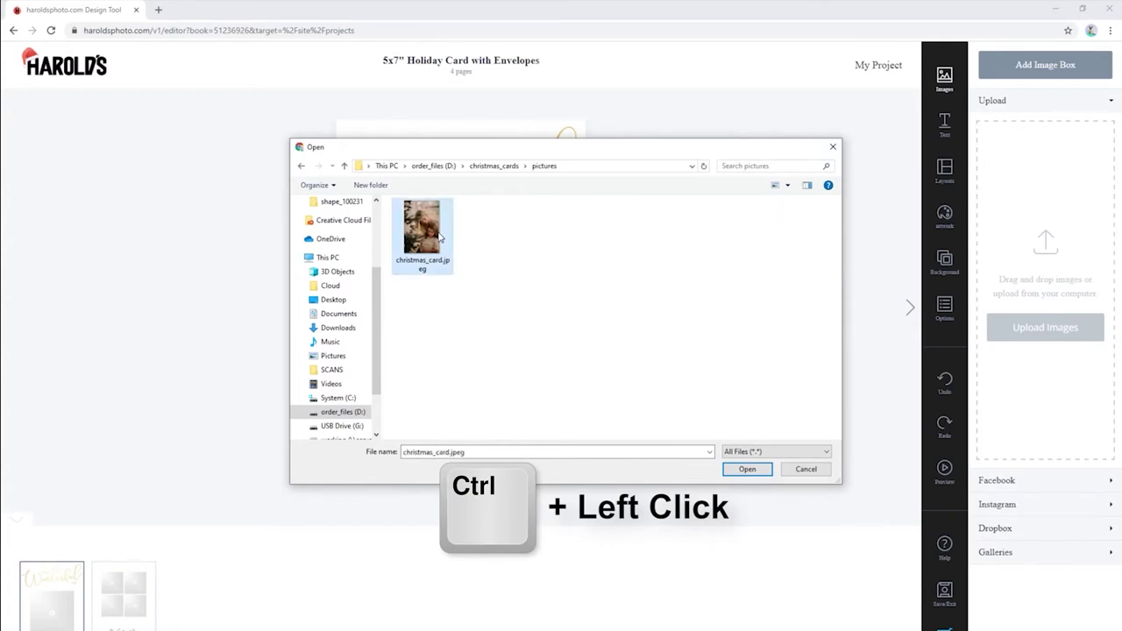
mouse_move(627, 303)
mouse_down()
mouse_move(483, 260)
mouse_move(418, 223)
mouse_up()
Step: Upload the photo, drop it into the card's photo box and shrink it slightly
click(734, 470)
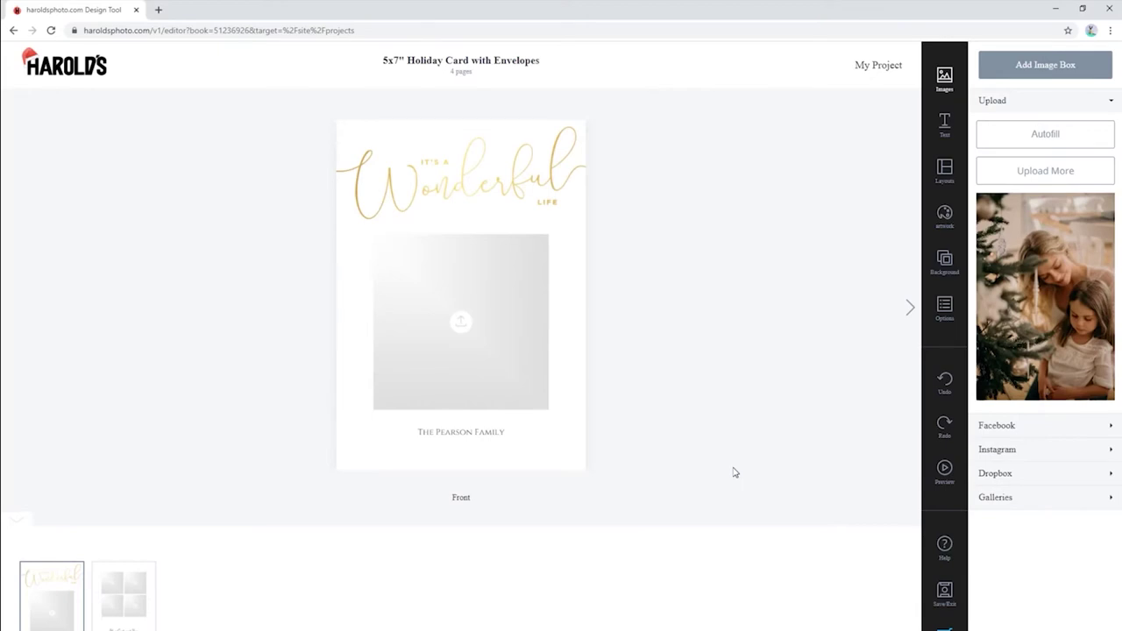
drag(1059, 302, 473, 319)
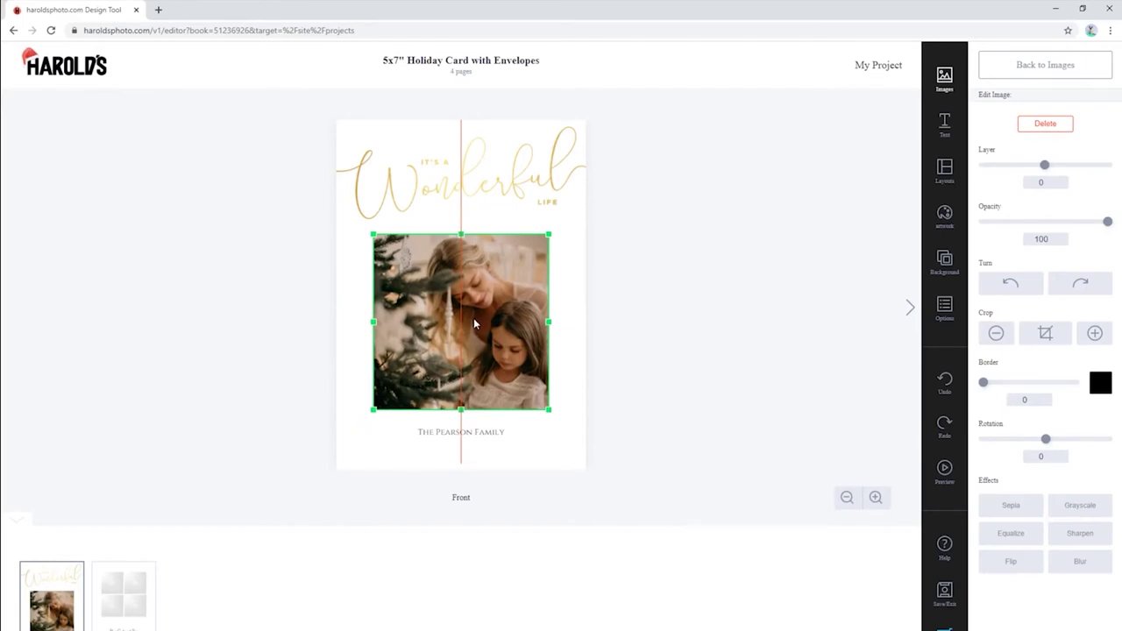
drag(549, 409, 541, 397)
key(ctrl+c)
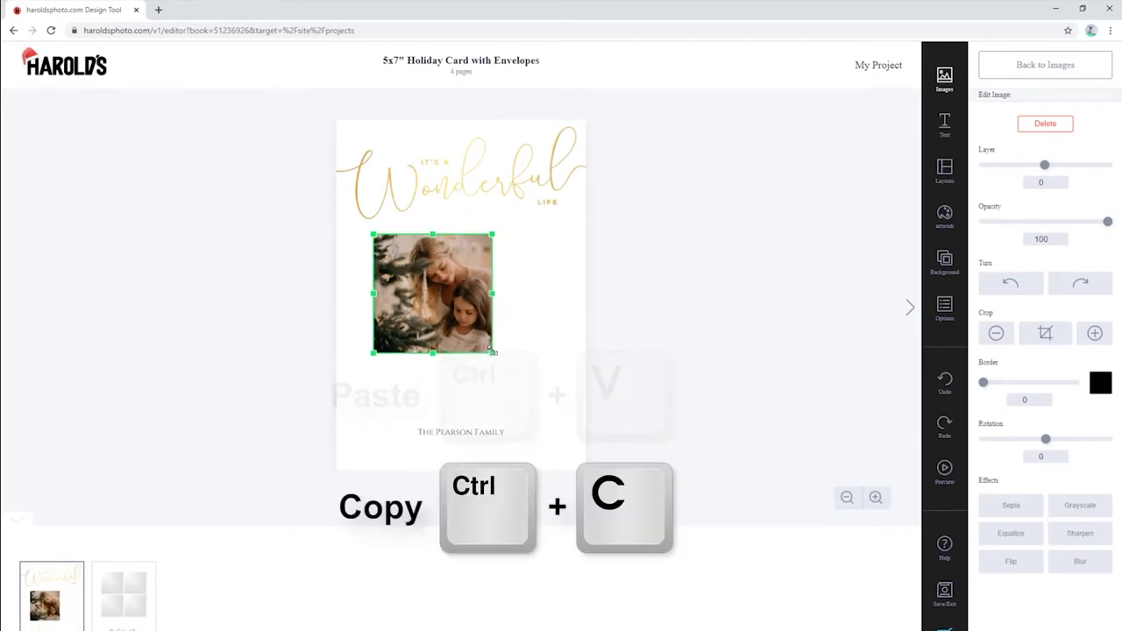
key(ctrl+v)
key(Delete)
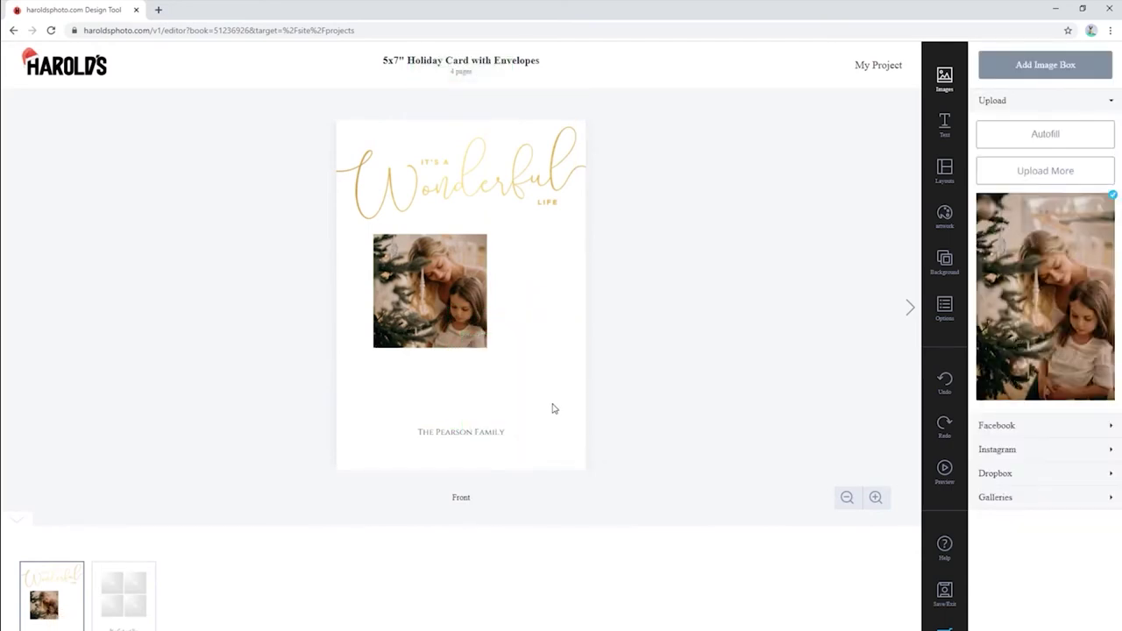
click(474, 327)
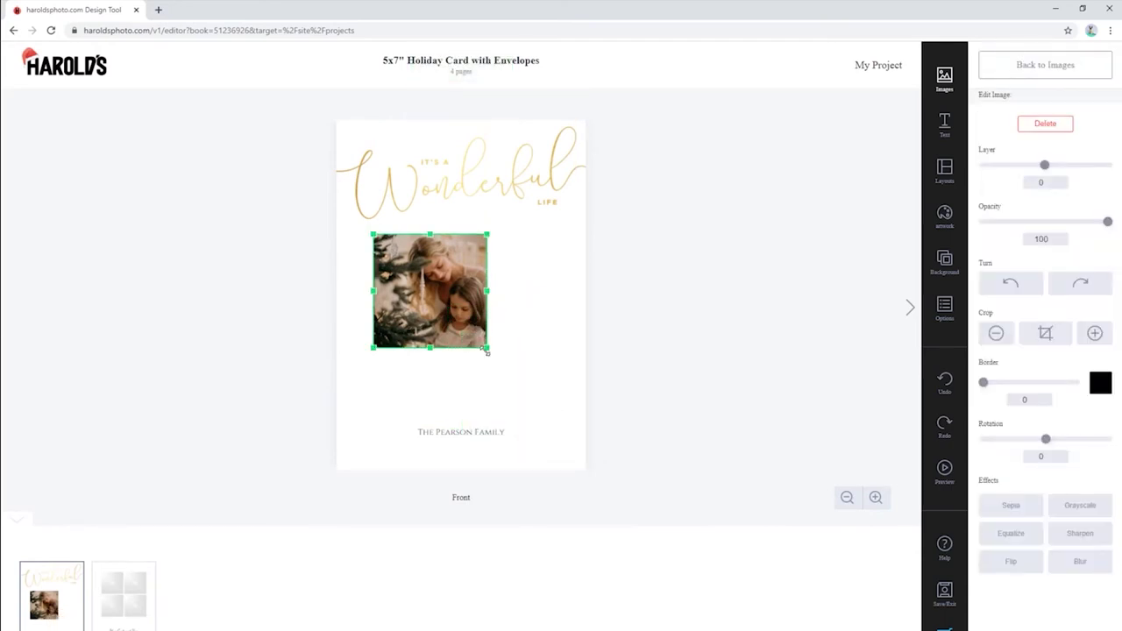
Step: Enlarge the photo to fill its box and zoom in using crop mode
drag(487, 348, 548, 411)
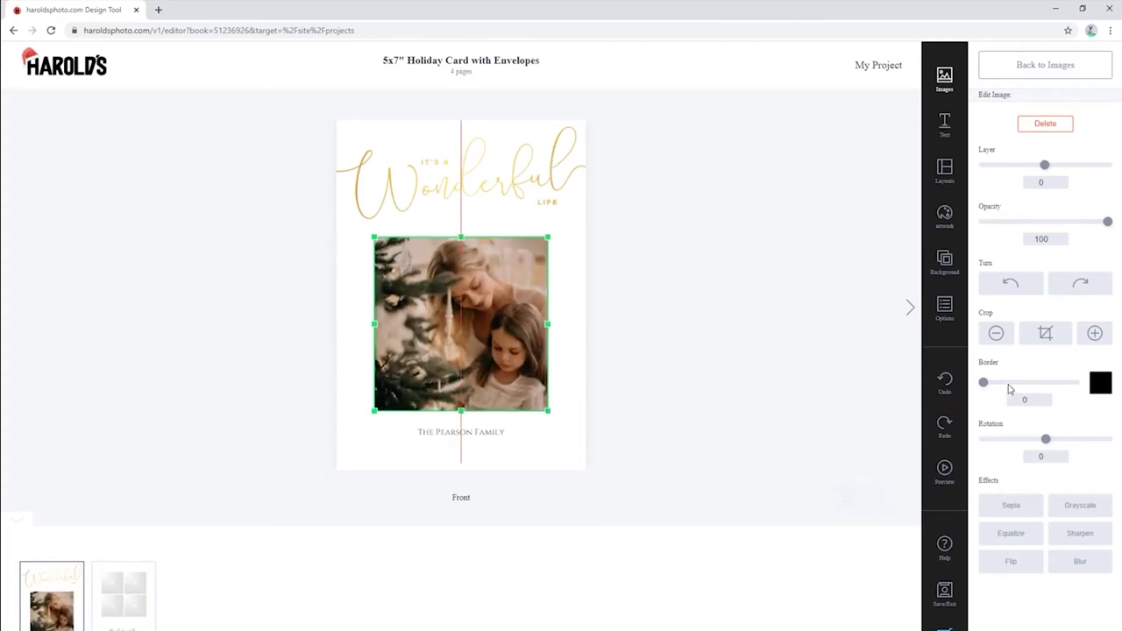
click(1043, 342)
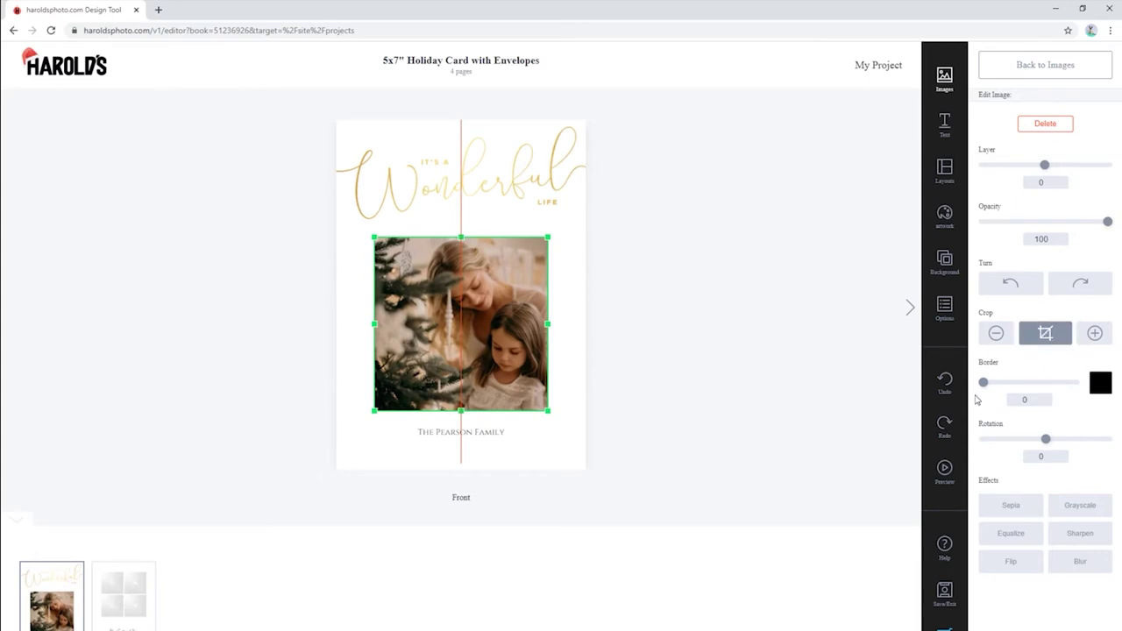
click(1095, 333)
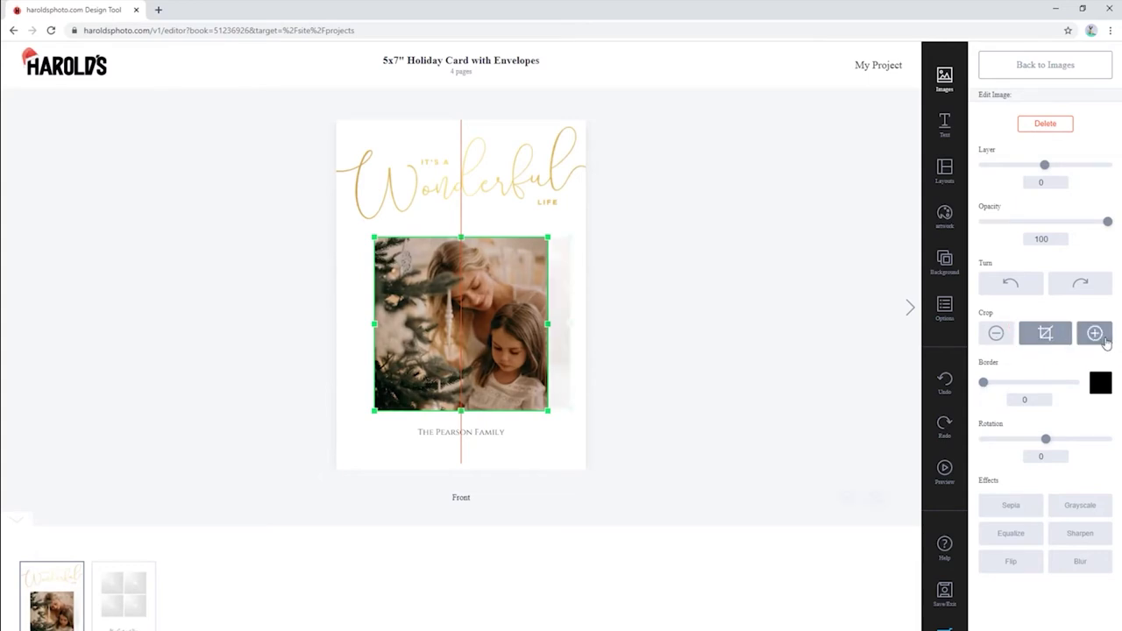
Step: Nudge the photo with arrow keys until centred above The Pearson Family caption
key(Left)
key(Left)
key(Left)
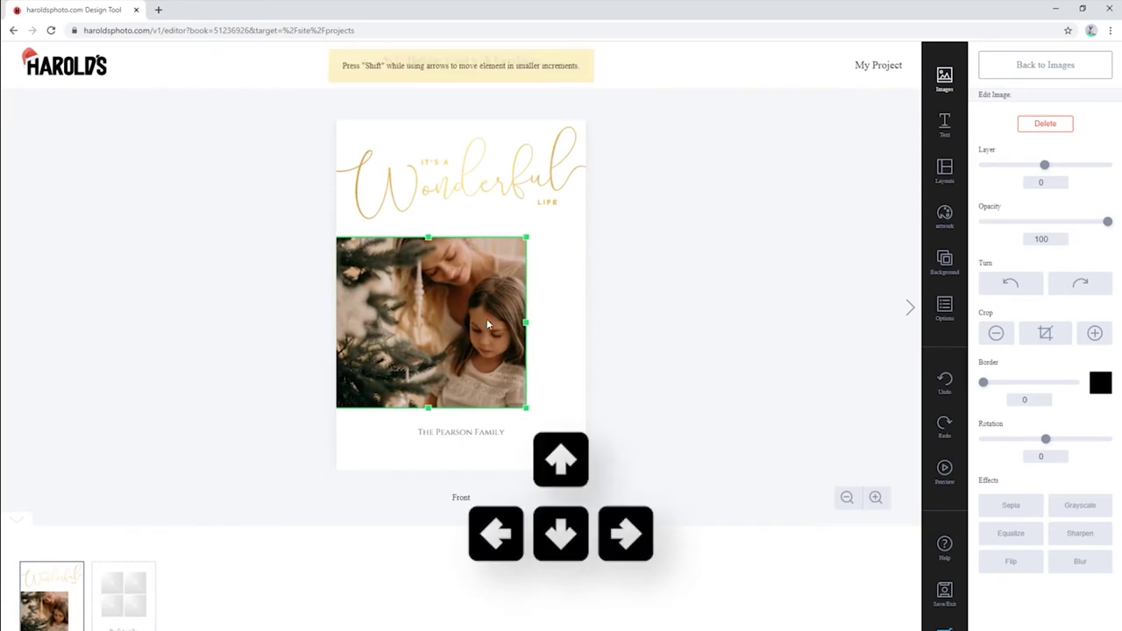
key(Right)
key(Right)
key(Right)
key(Right)
key(Left)
key(Left)
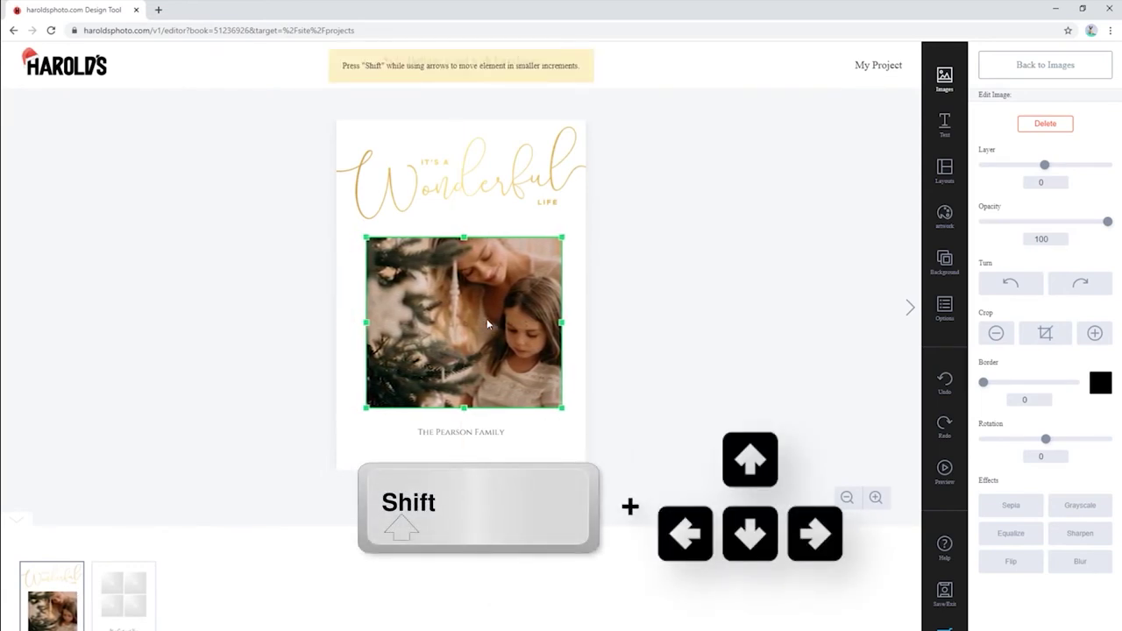
key(shift+Right)
key(shift+Right)
key(shift+Right)
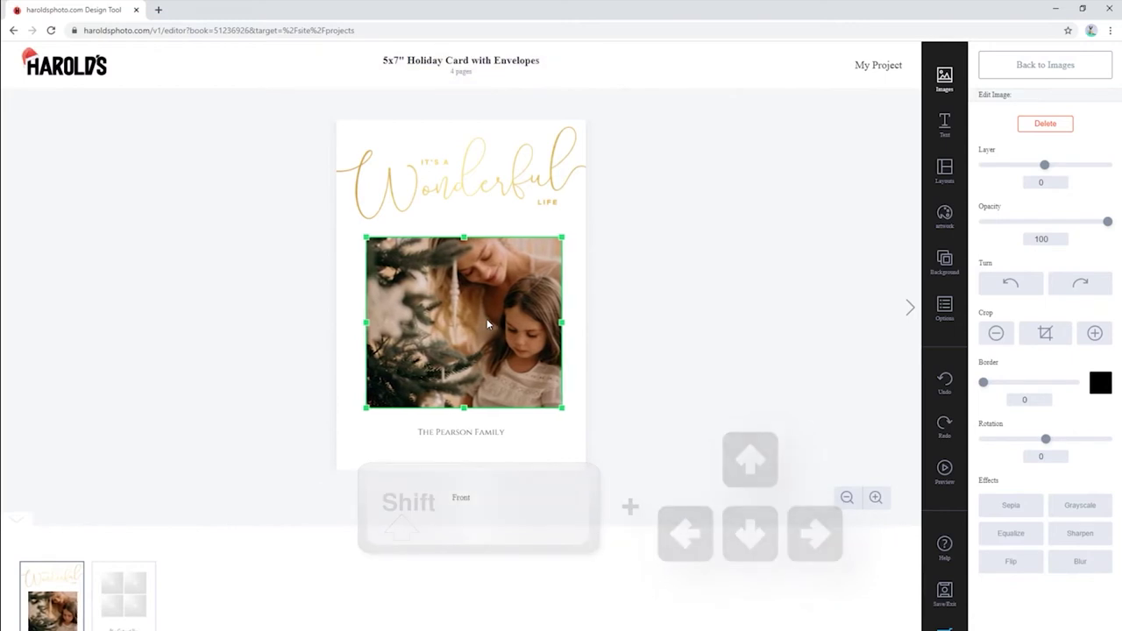
key(Left)
key(Left)
key(Left)
key(Left)
key(Left)
key(Right)
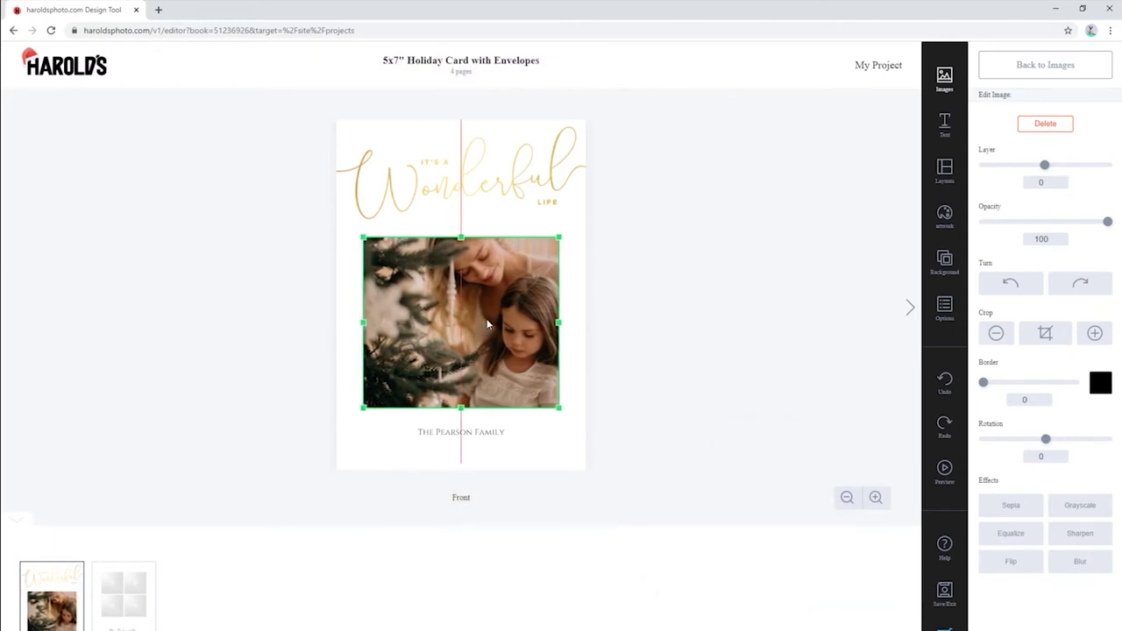
Step: Edit The Pearson Family caption and review its font size options
click(486, 437)
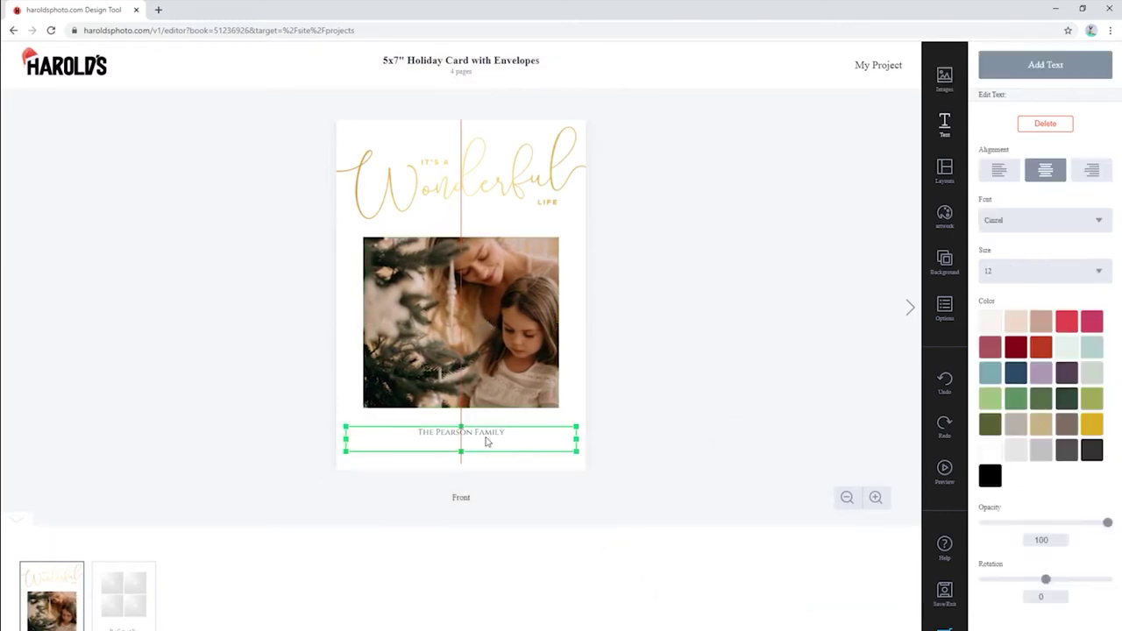
text(H)
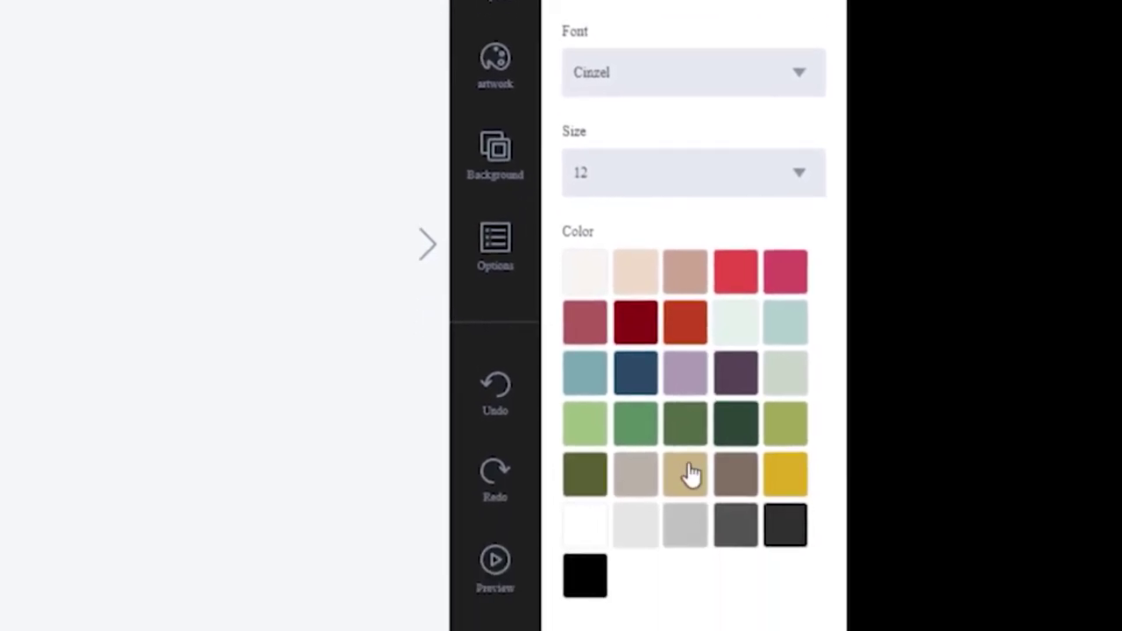
click(671, 105)
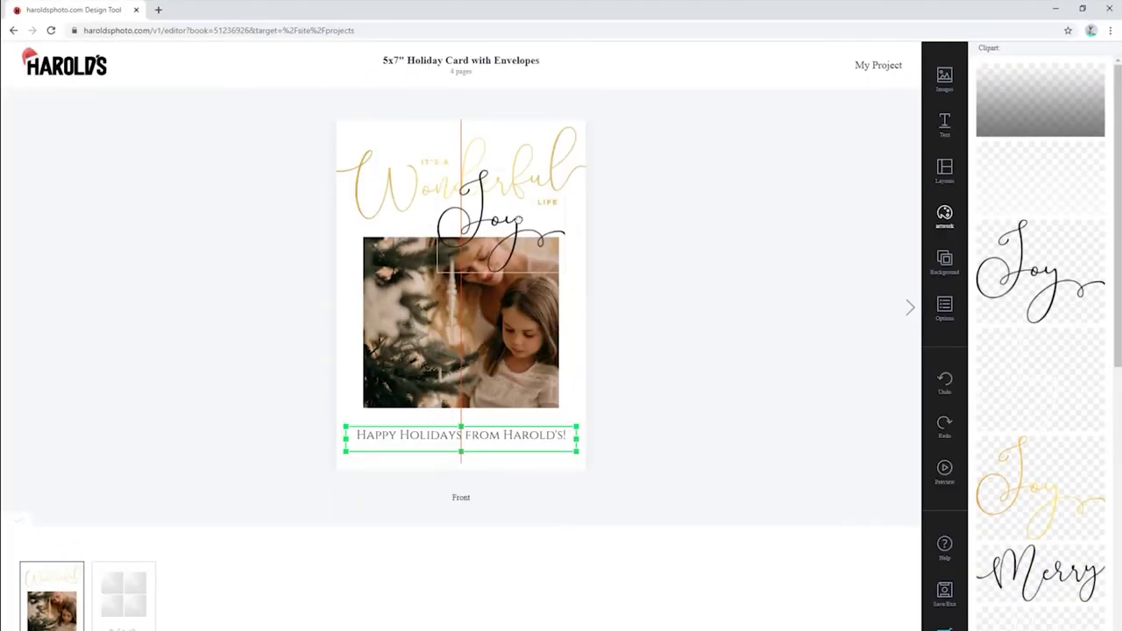
Step: Place black and gold Joy clipart on the card, then delete the black one
mouse_move(1017, 367)
mouse_down()
mouse_move(474, 235)
mouse_move(422, 261)
mouse_up()
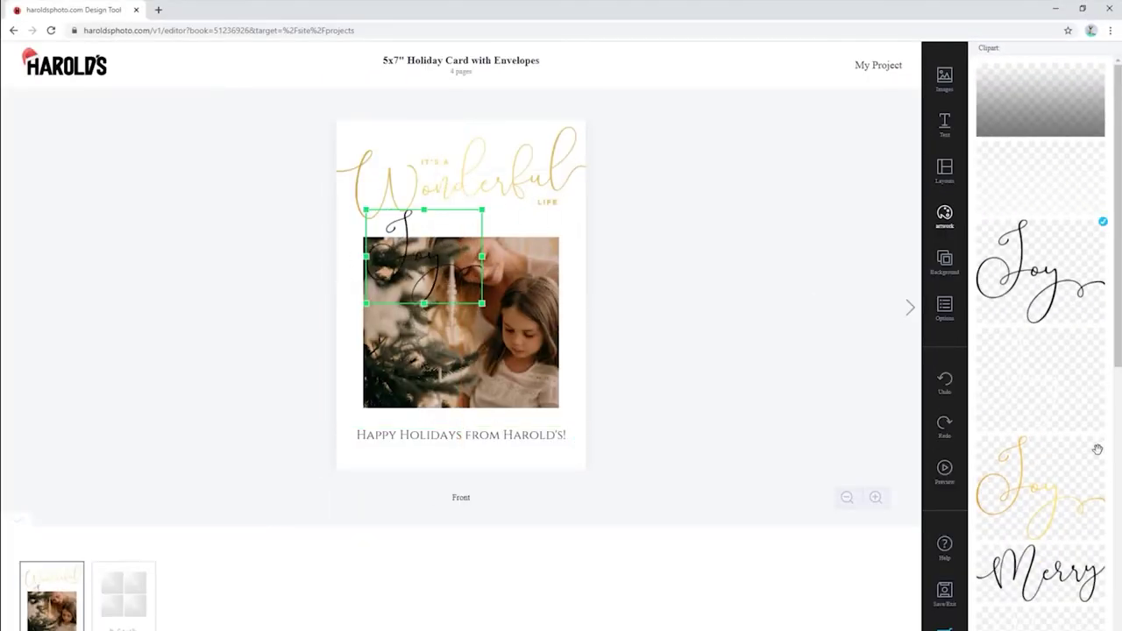
drag(892, 476, 454, 349)
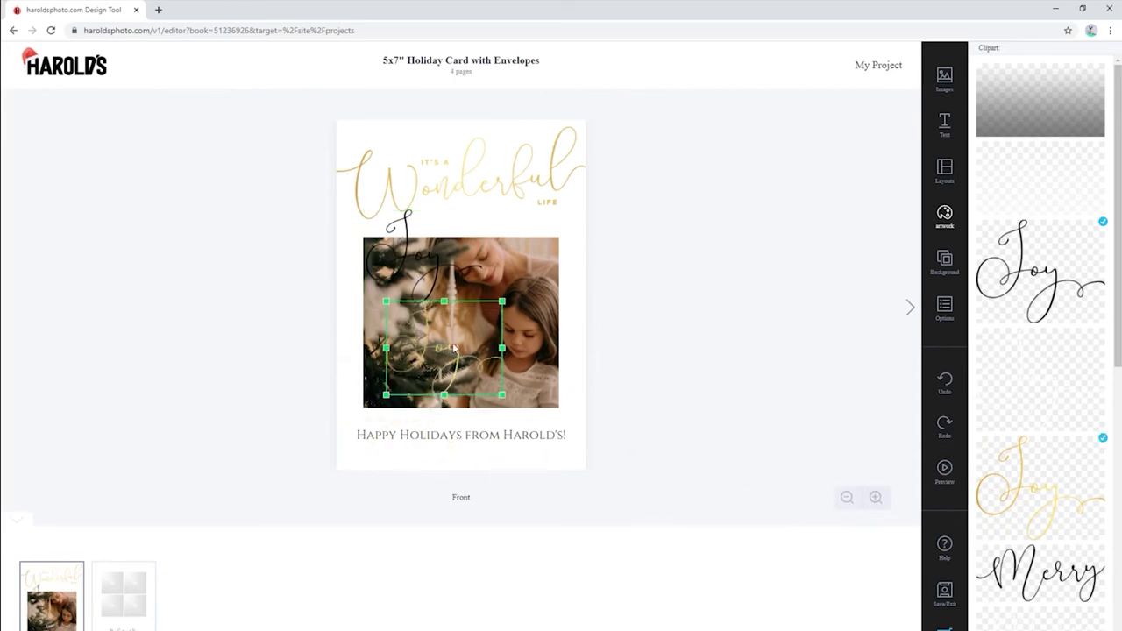
click(433, 285)
key(Delete)
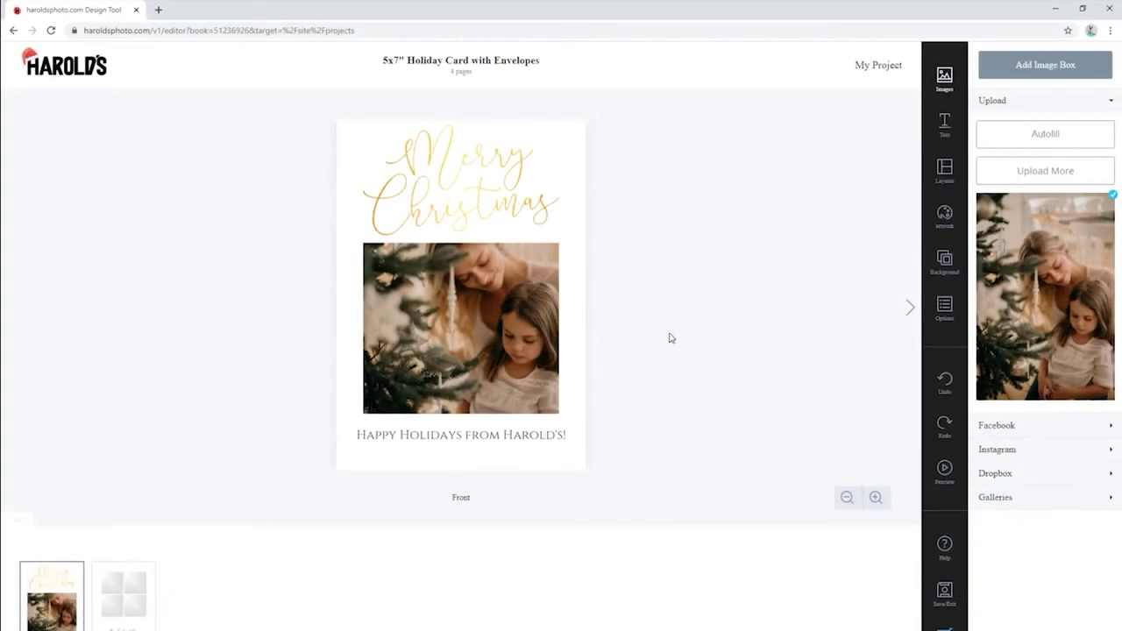
Step: Try a full-bleed photo layout, then apply the four-photo Merry Christmas layout
click(942, 169)
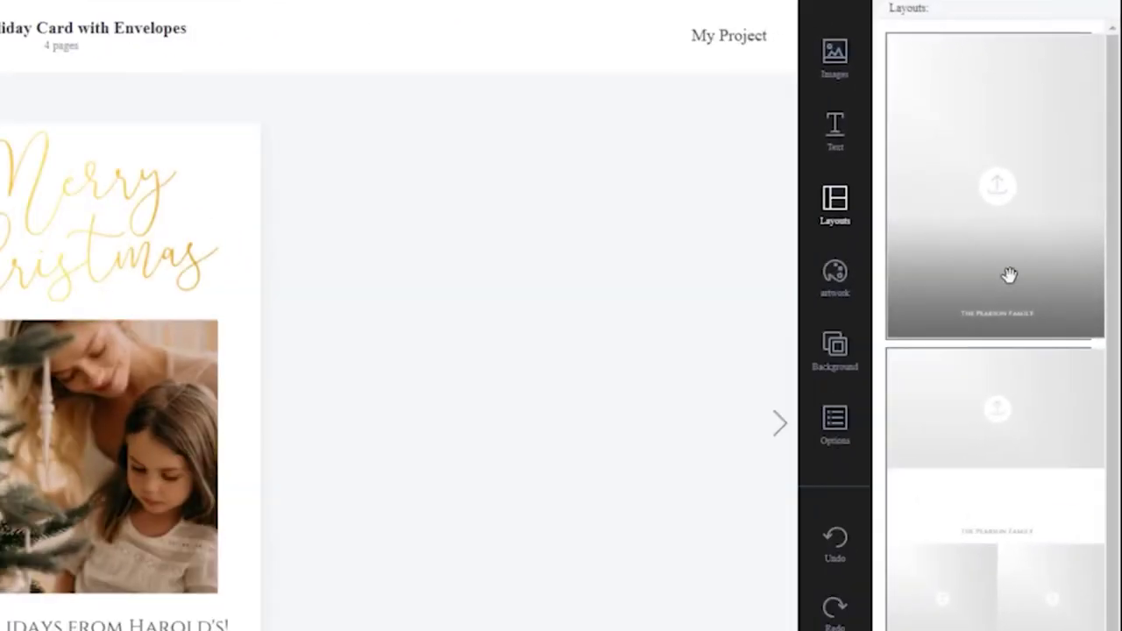
drag(1005, 275, 54, 481)
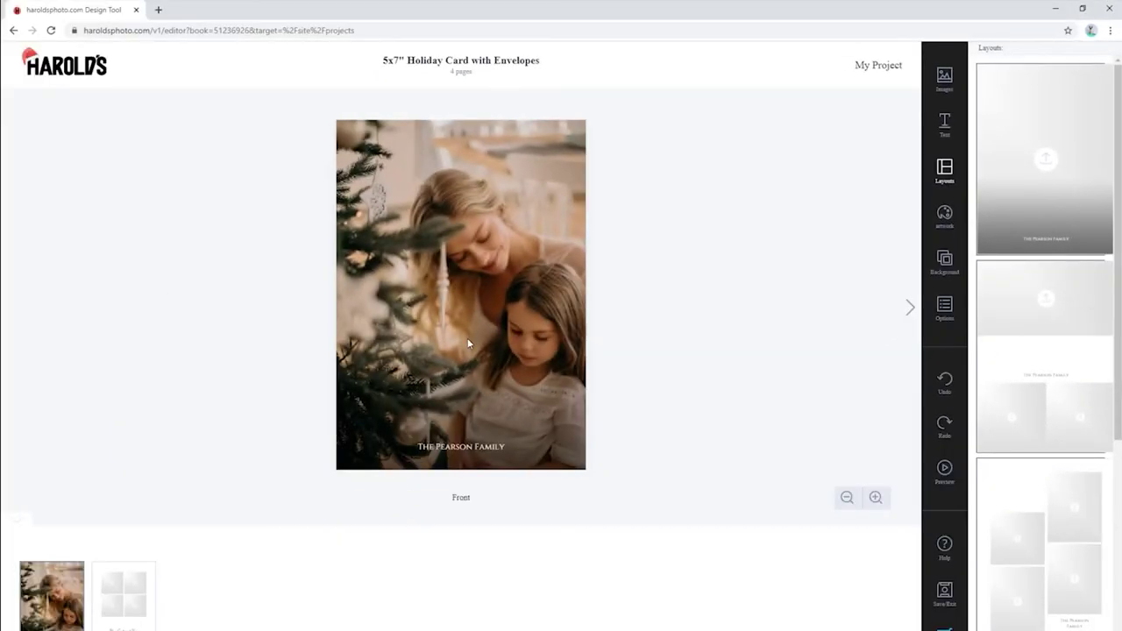
click(468, 337)
click(945, 171)
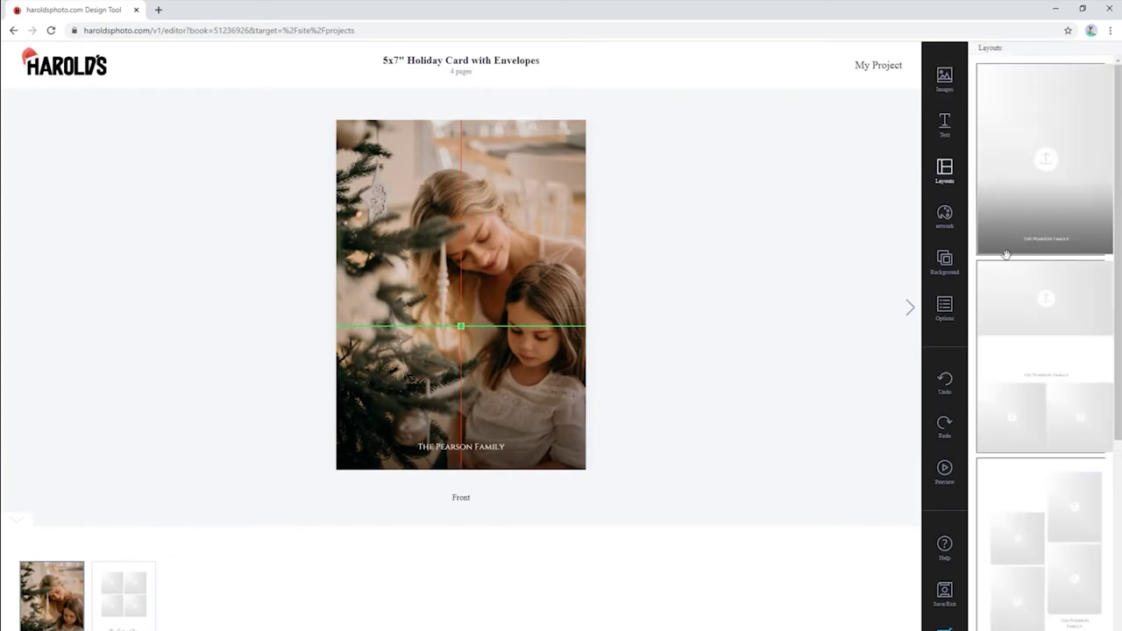
scroll(1037, 403, down, 3)
scroll(1043, 550, down, 2)
scroll(1043, 526, down, 2)
drag(1047, 454, 460, 324)
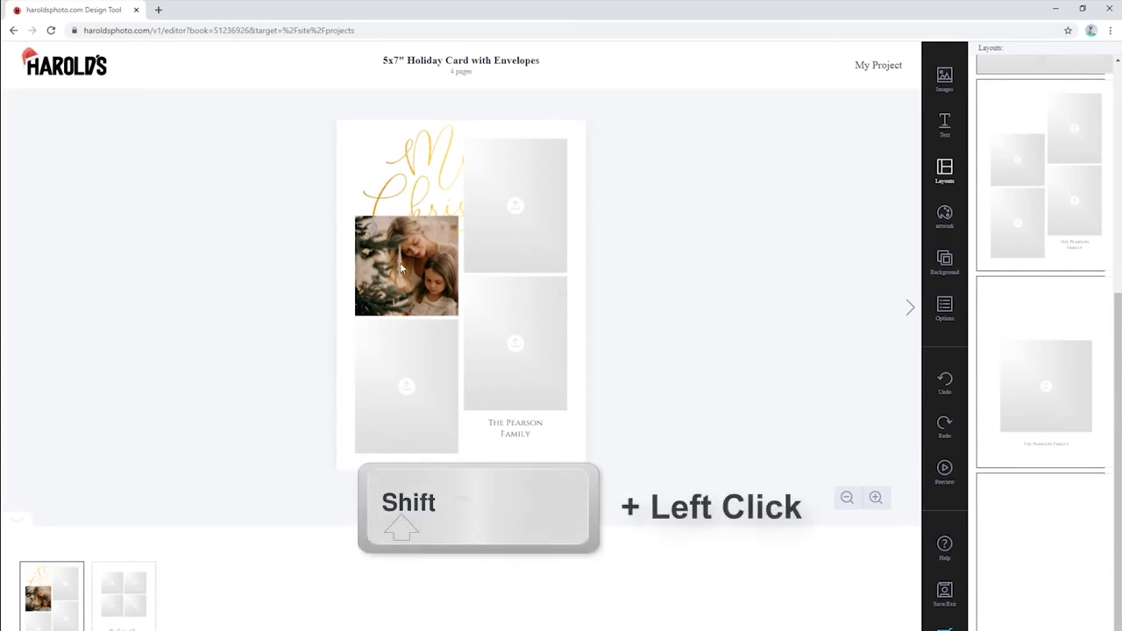
Step: Shift-select three photo boxes and nudge them upward together
click(401, 267)
shift+click(405, 341)
shift+click(550, 342)
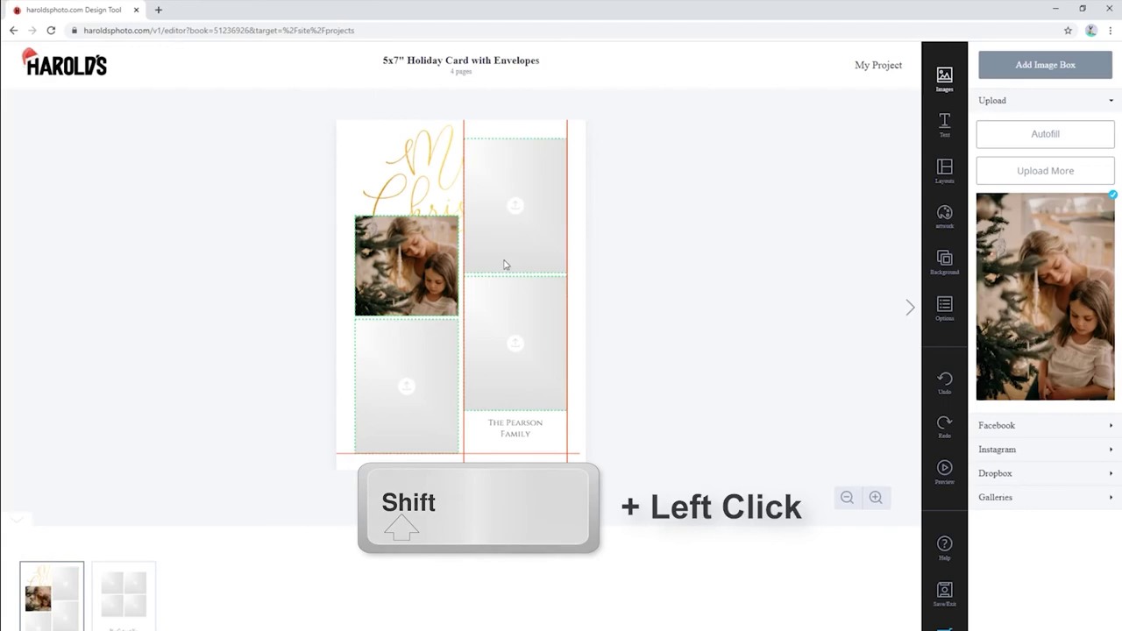
drag(514, 253, 511, 236)
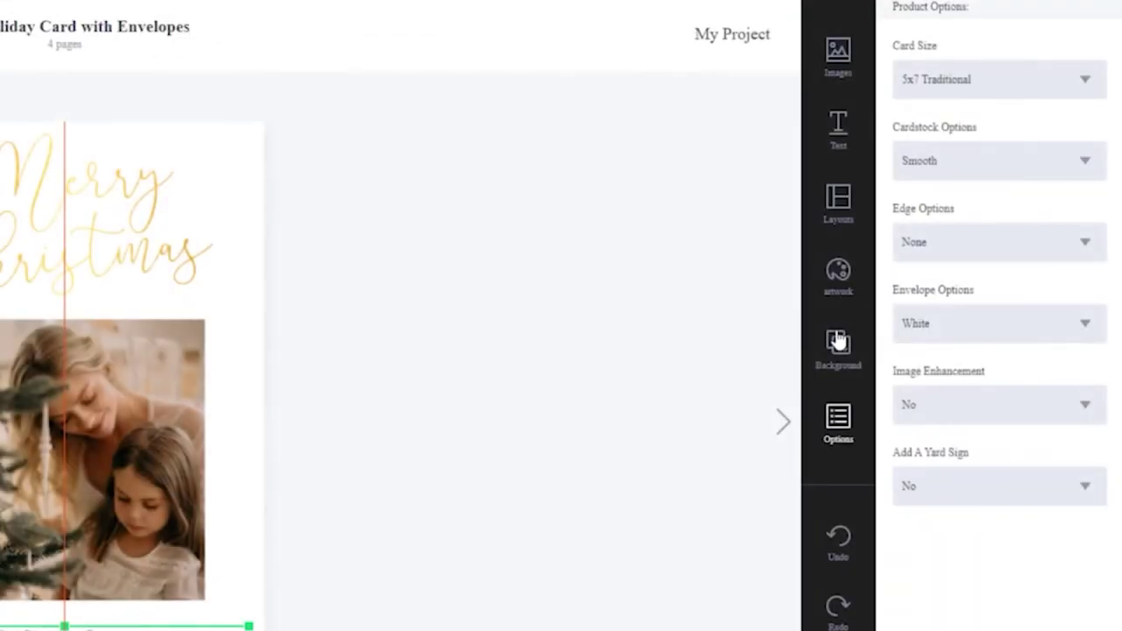
Step: Add and save a solid pale mint green colour background
click(836, 349)
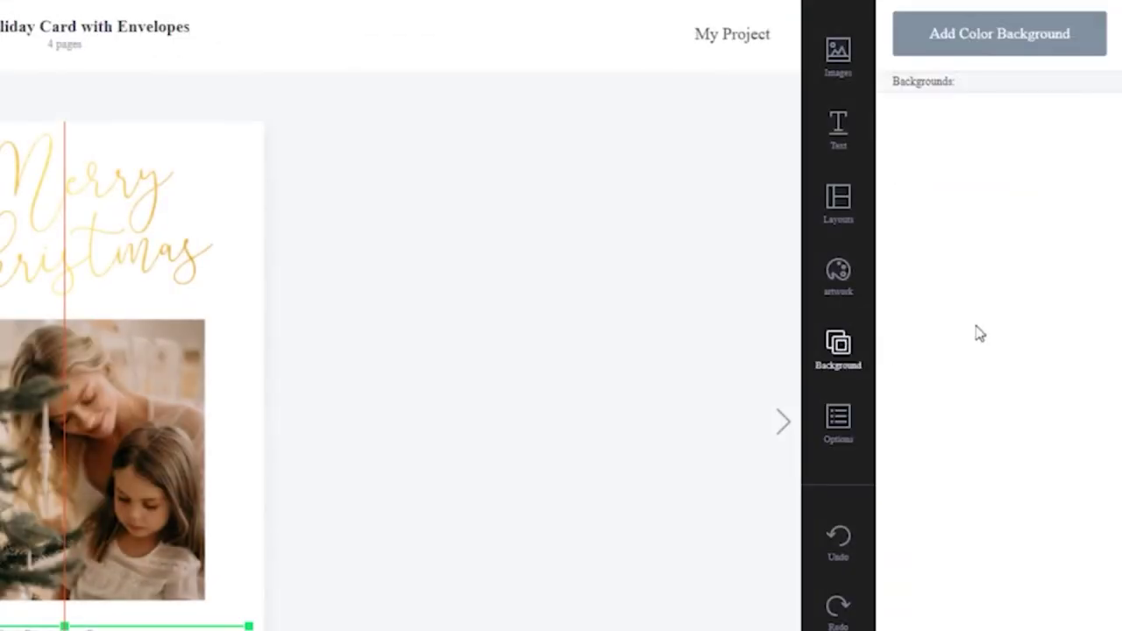
click(988, 30)
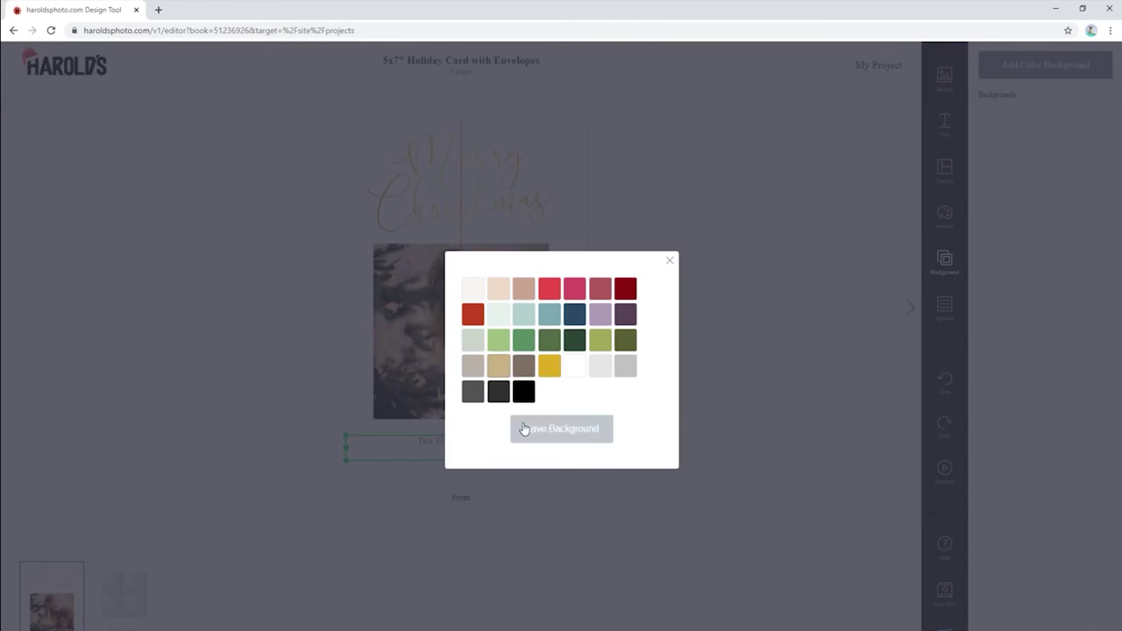
click(507, 313)
click(554, 427)
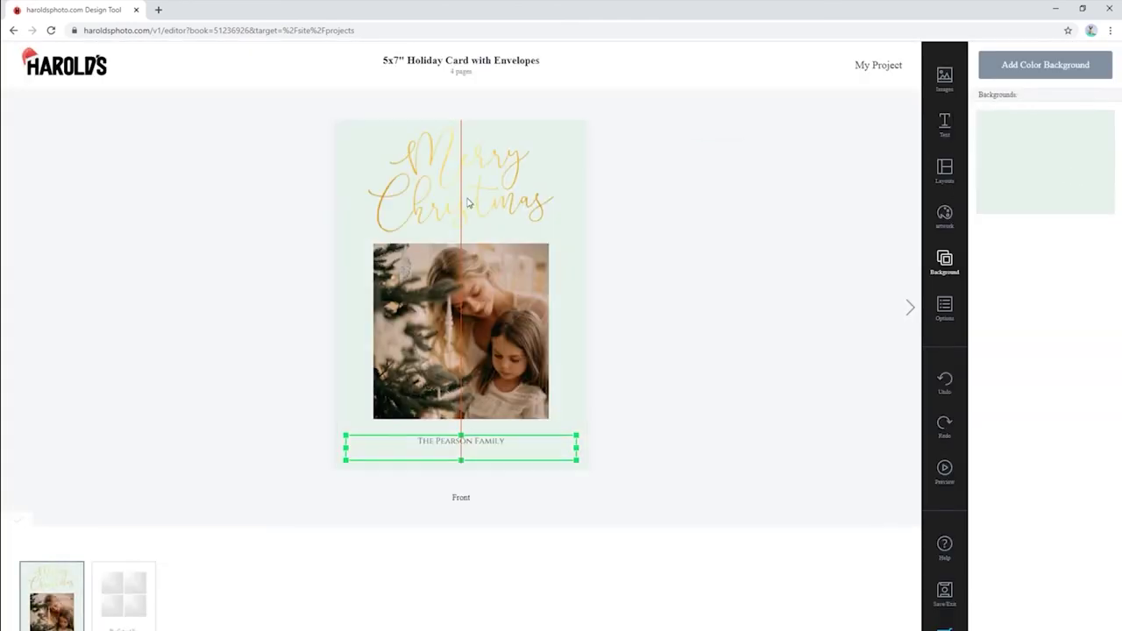
mouse_move(452, 165)
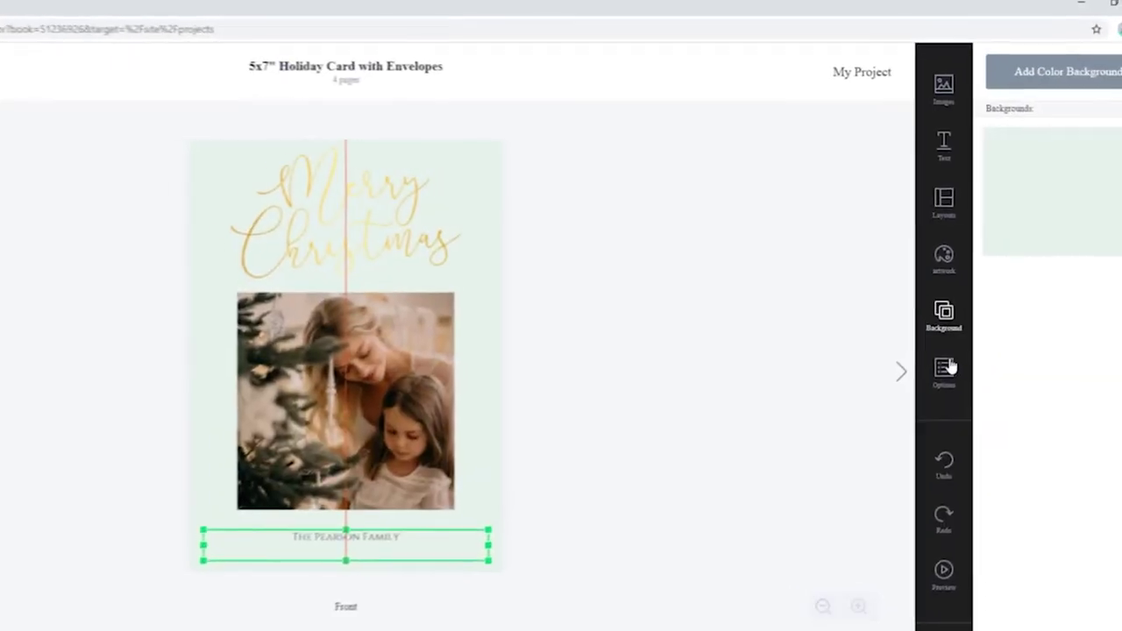
click(965, 353)
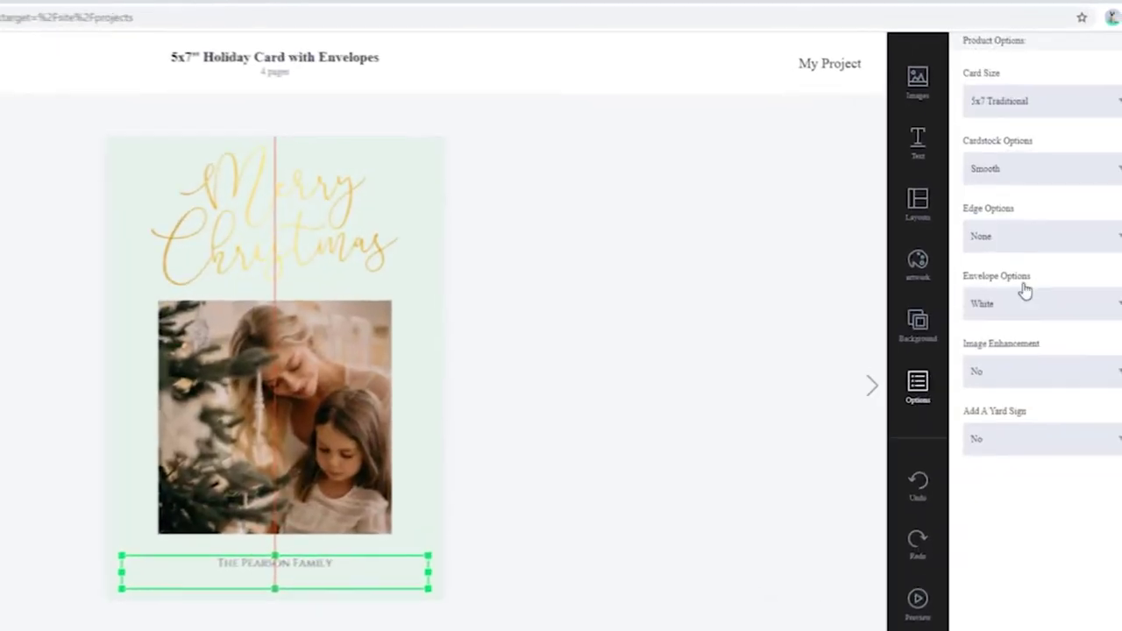
click(1064, 87)
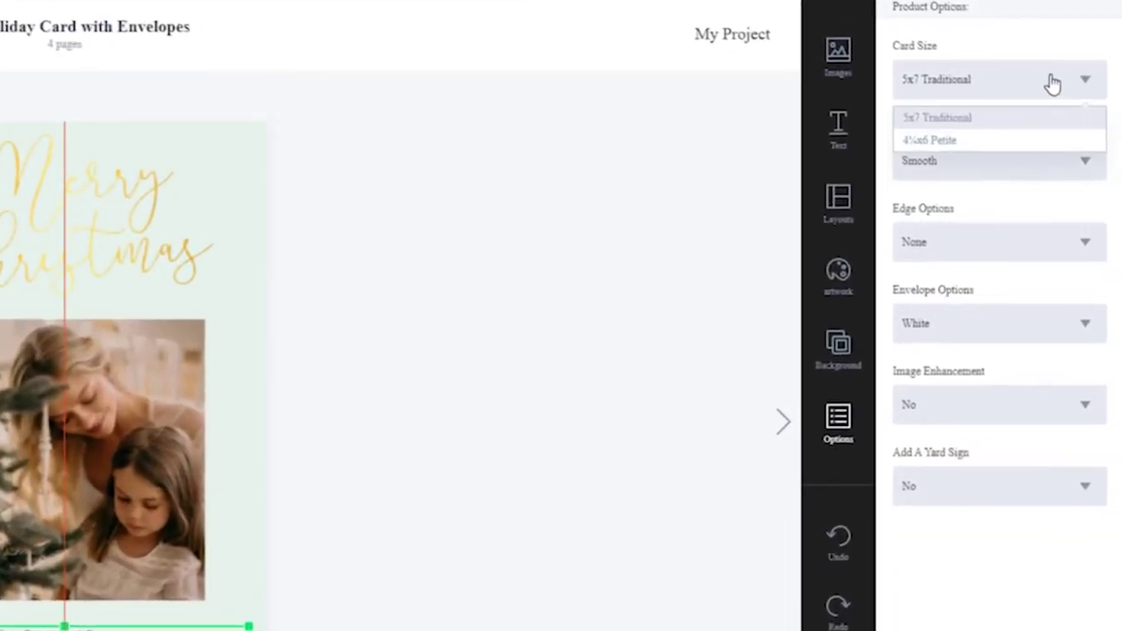
click(1021, 166)
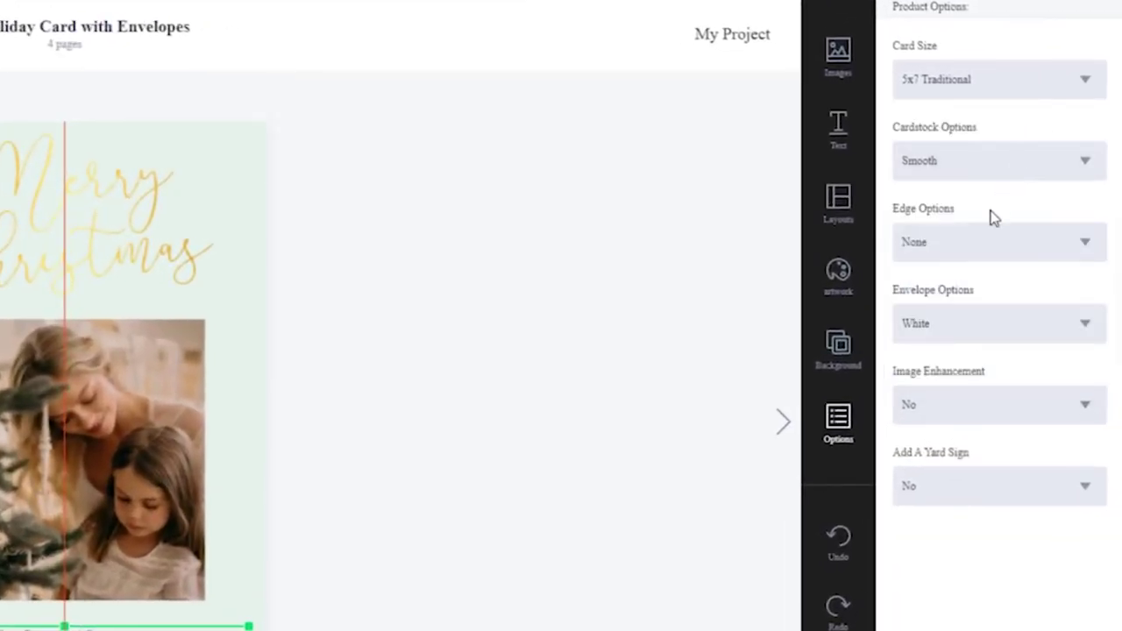
click(976, 243)
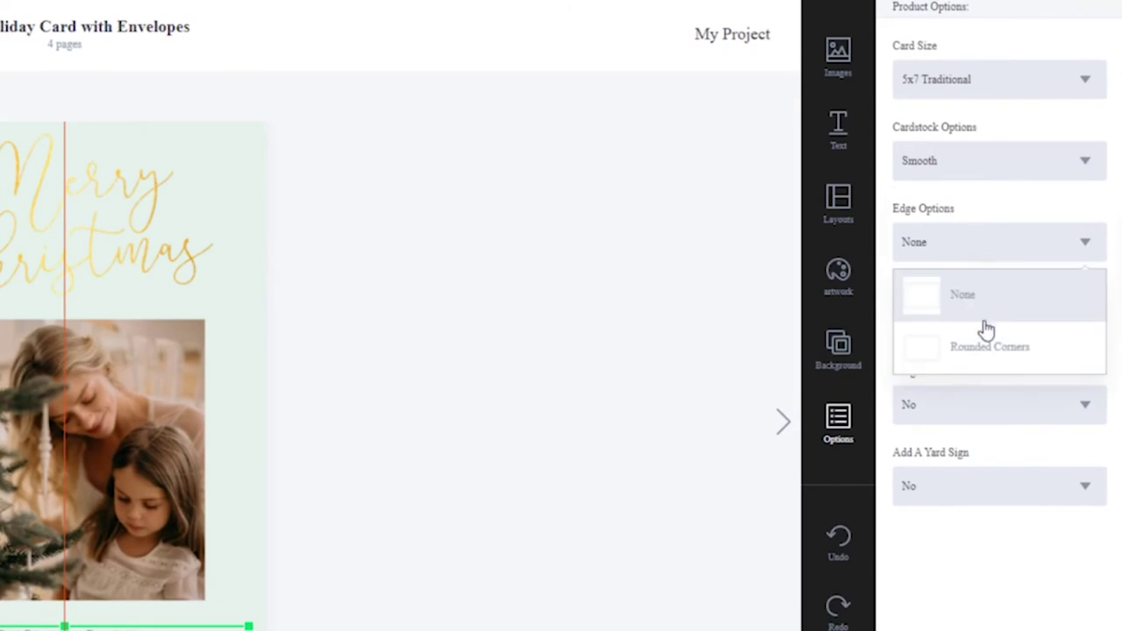
click(1000, 342)
click(969, 254)
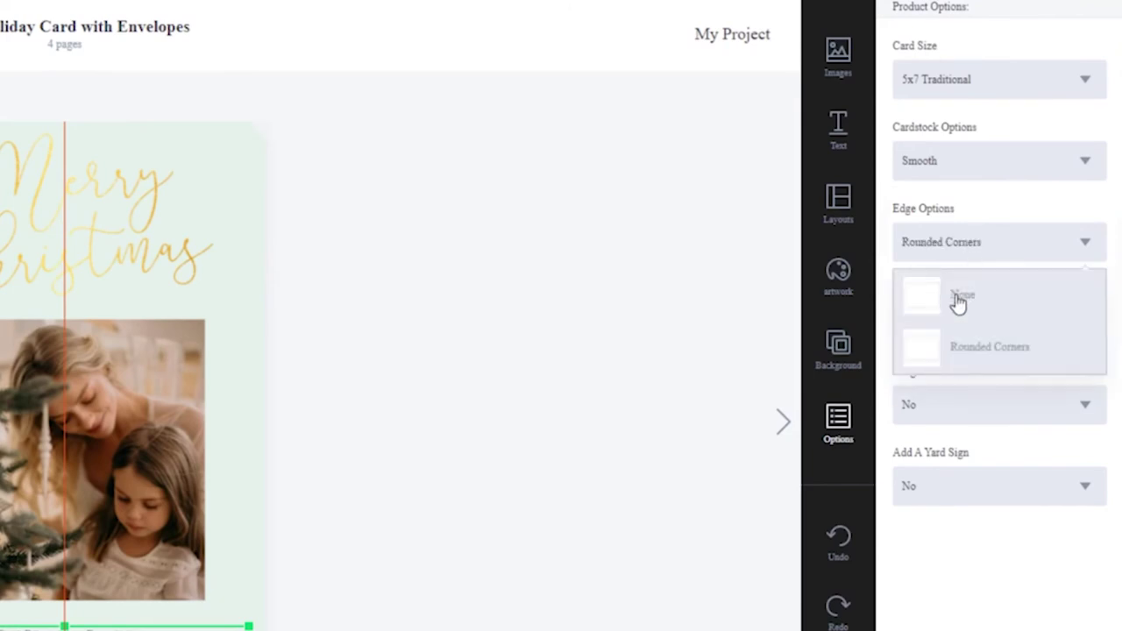
click(960, 300)
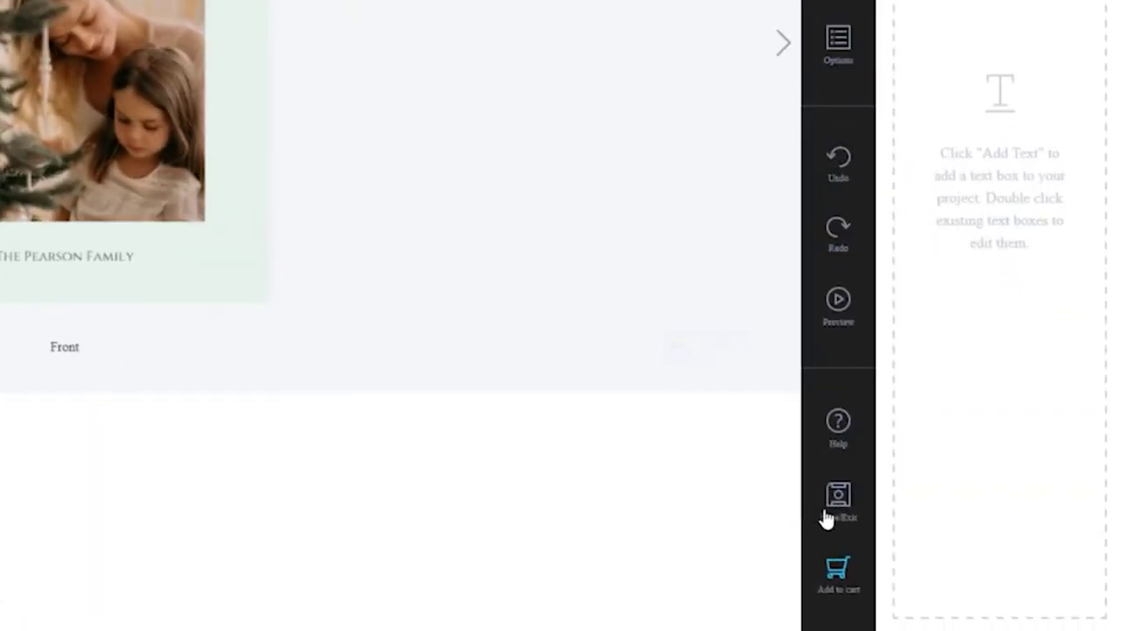
Step: Save the card project and exit the editor via Save & Exit
click(944, 592)
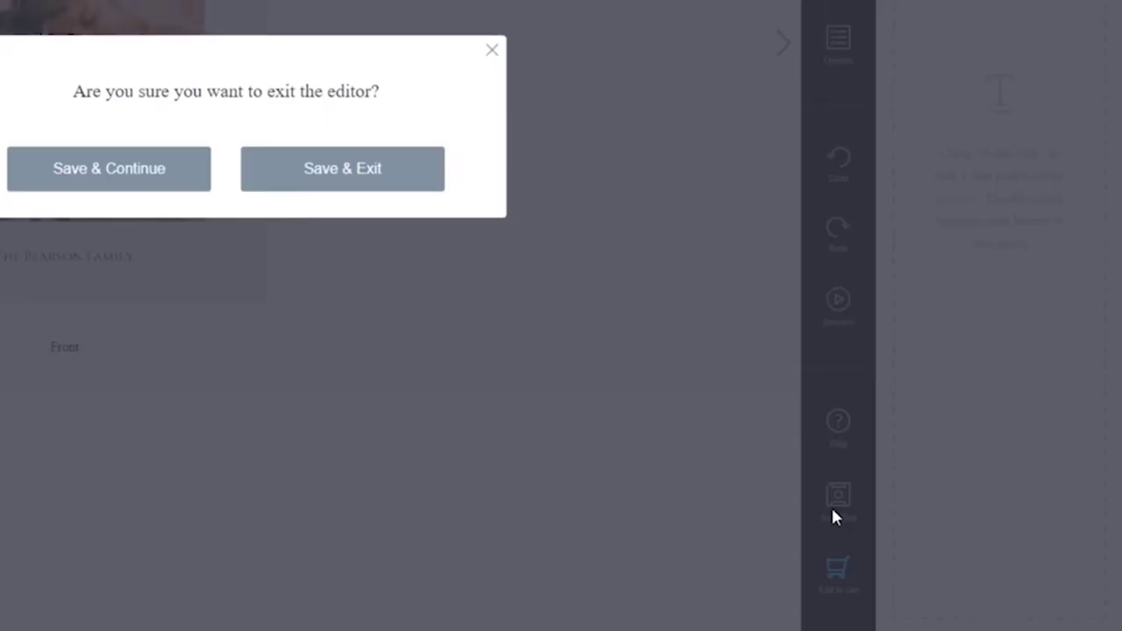
click(632, 391)
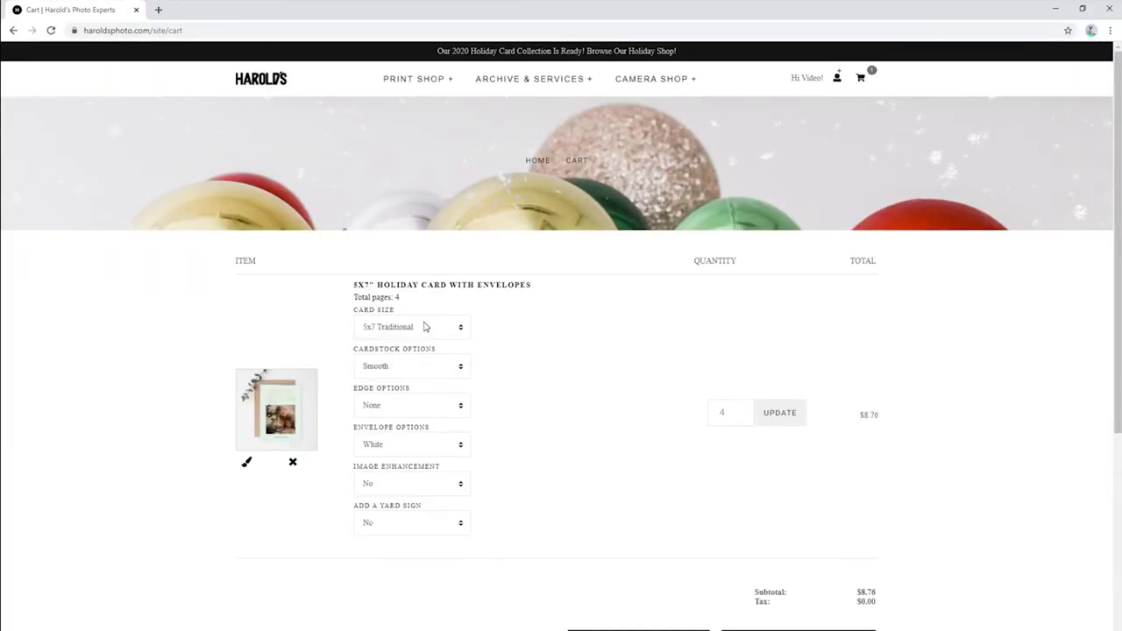
Step: Update the cart quantity to 12 ($26.28) and proceed to checkout
drag(733, 412, 697, 420)
text(12)
click(794, 422)
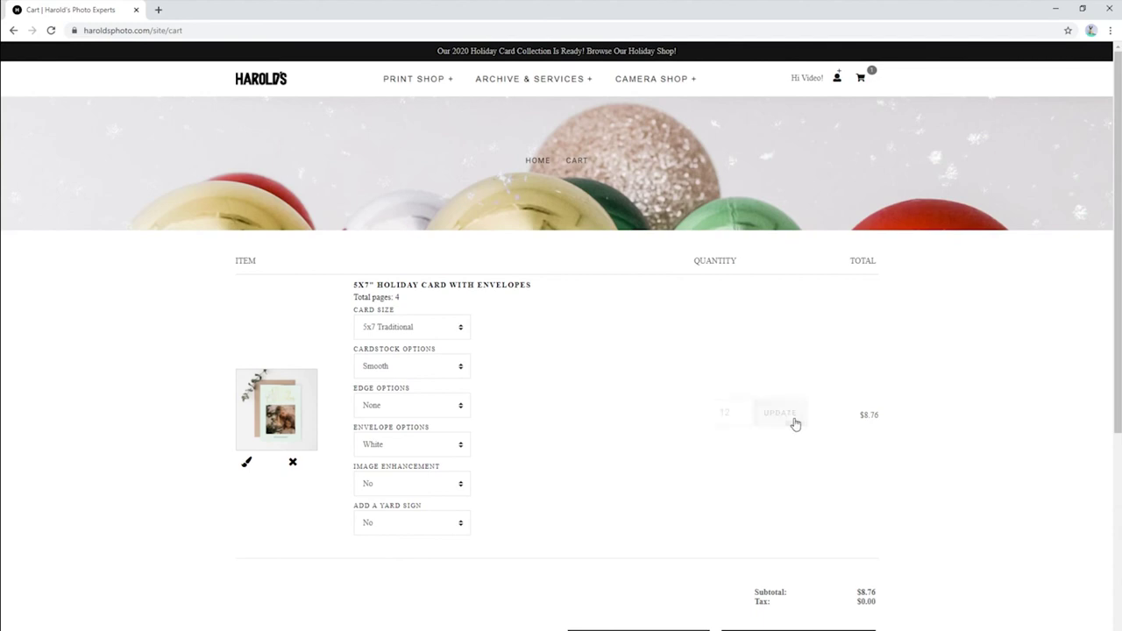
scroll(619, 568, down, 3)
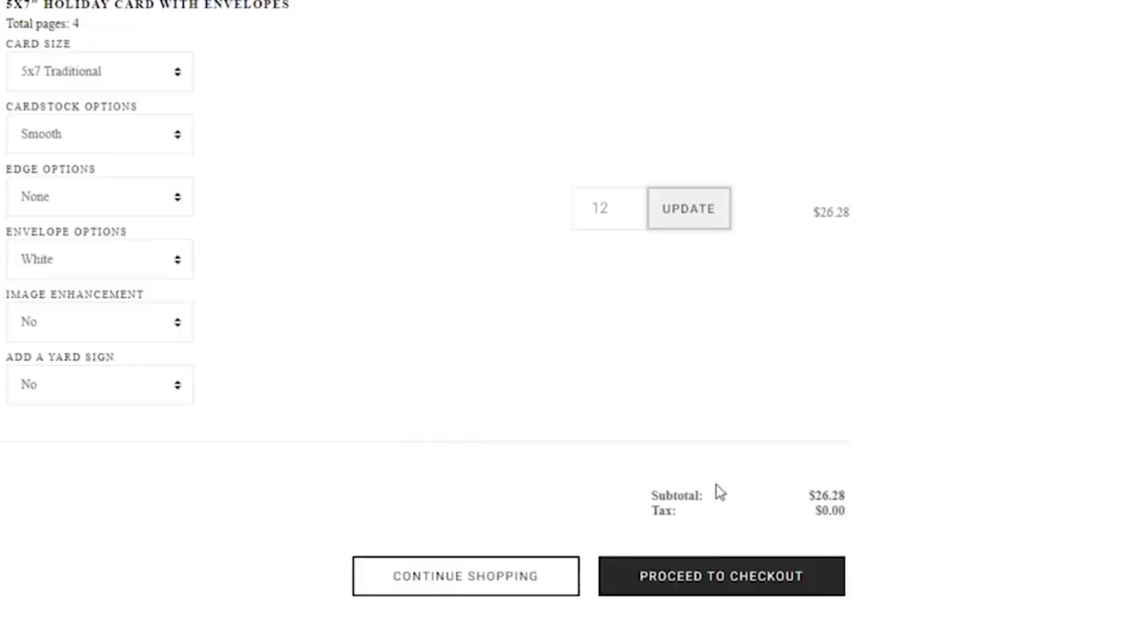
click(745, 579)
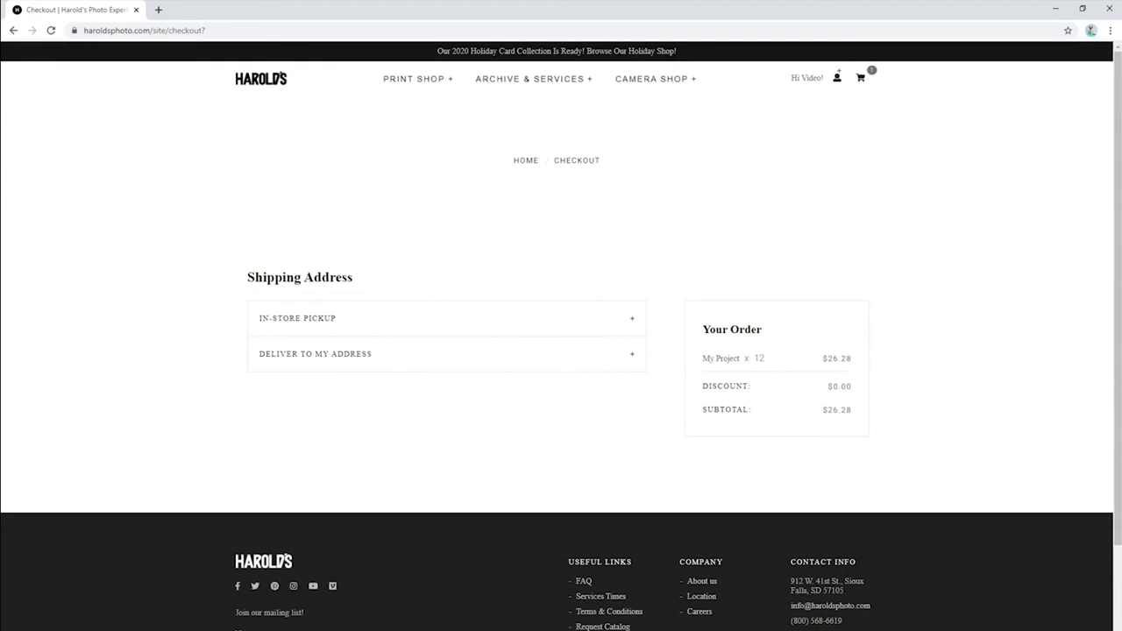